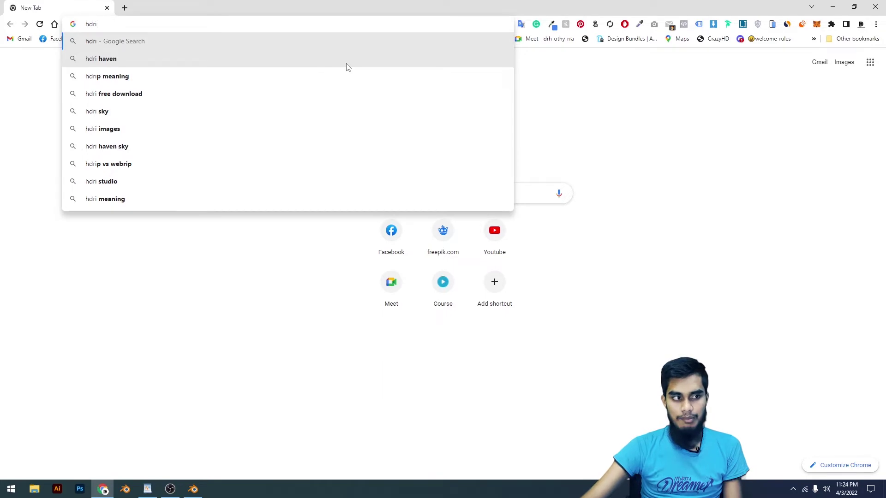
# - Search the web for hdri haven, open the Poly Haven site and go to its HDRIs collection
pyautogui.click(346, 66)
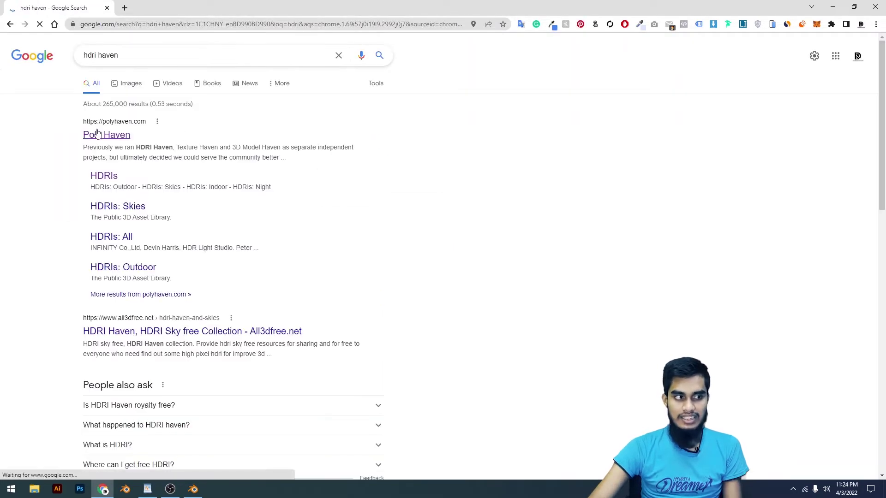
pyautogui.click(168, 7)
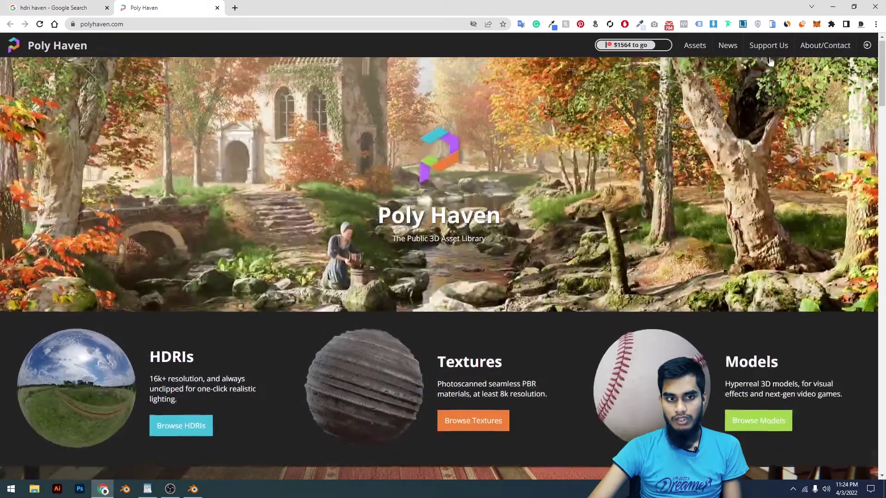
pyautogui.moveTo(678, 56)
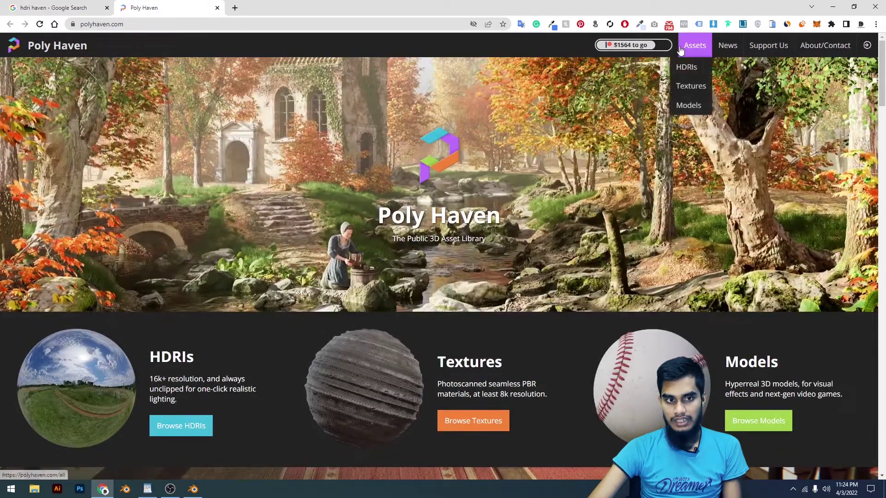
pyautogui.click(687, 67)
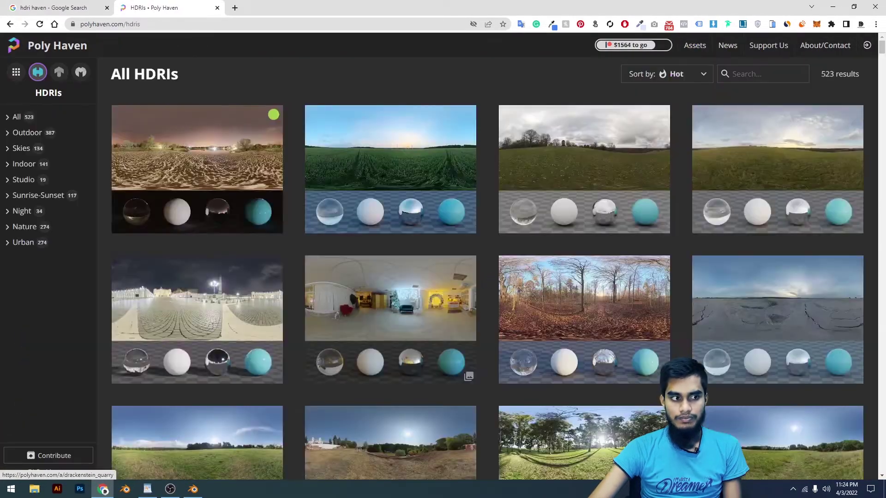
# - Browse the HDRI listing and open the Stuttgart Hillside HDRI page in its own tab
pyautogui.scroll(-5, 608, 257)
pyautogui.scroll(-10, 608, 258)
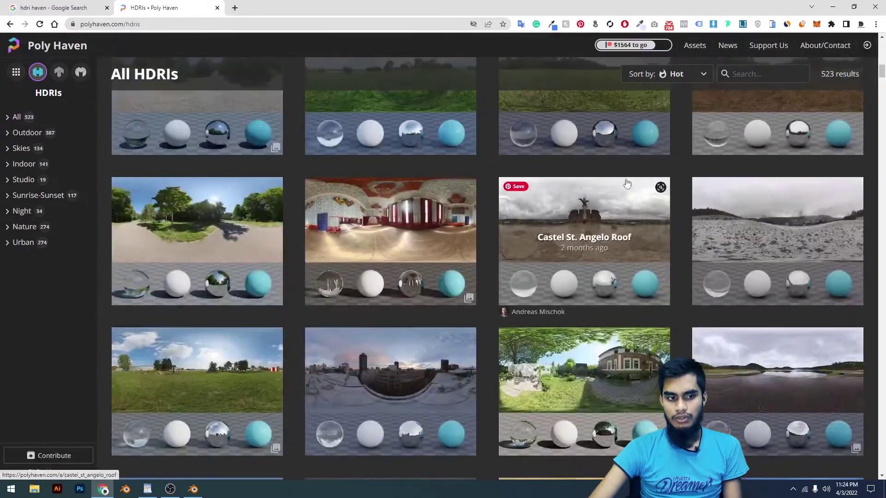
pyautogui.scroll(5, 581, 214)
pyautogui.scroll(10, 582, 214)
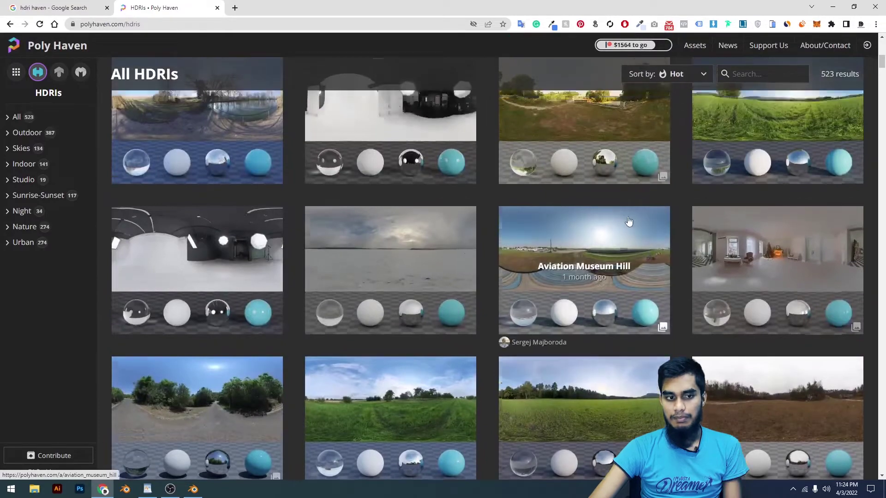
pyautogui.scroll(-1, 617, 239)
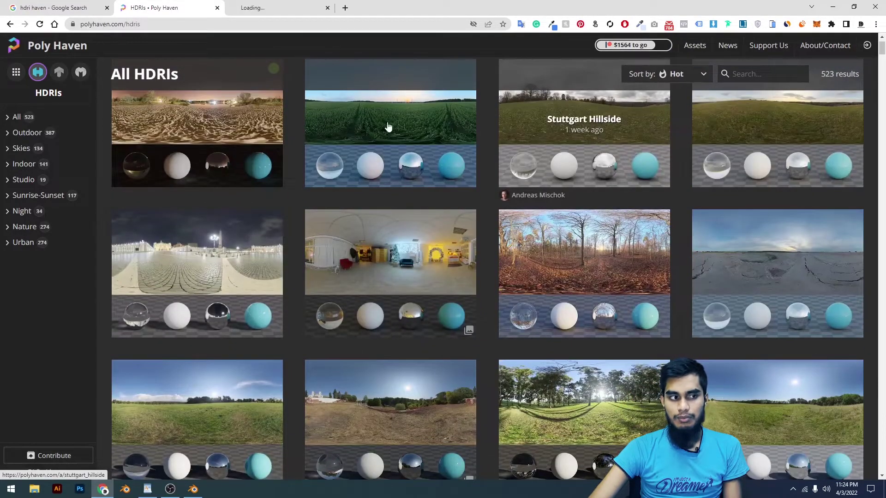
pyautogui.click(277, 8)
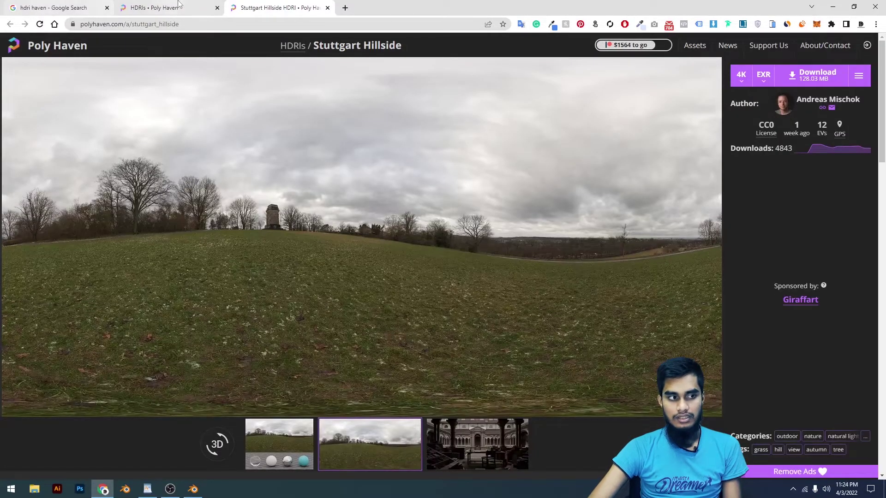
# - Compare more thumbnails in the HDRI listing and preview Stuttgart Hillside's lighting in the courtyard render
pyautogui.click(166, 7)
pyautogui.scroll(-2, 576, 224)
pyautogui.scroll(3, 576, 224)
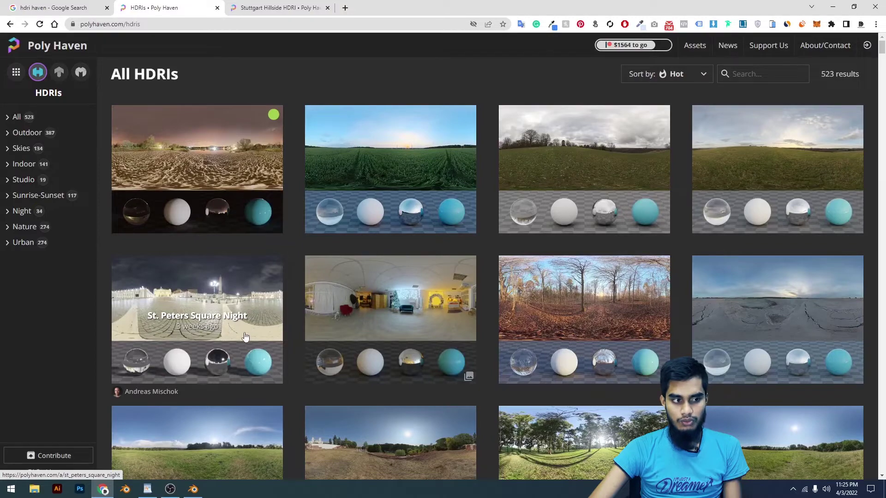
pyautogui.scroll(-2, 283, 307)
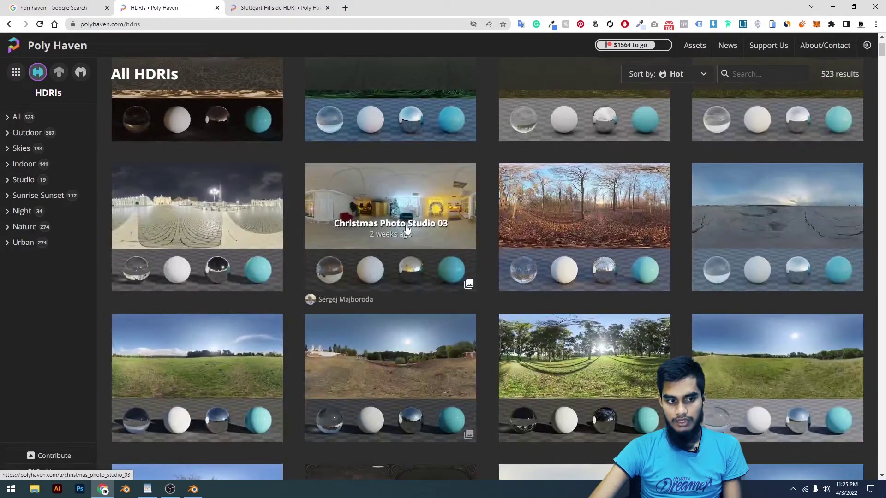
pyautogui.scroll(-8, 599, 250)
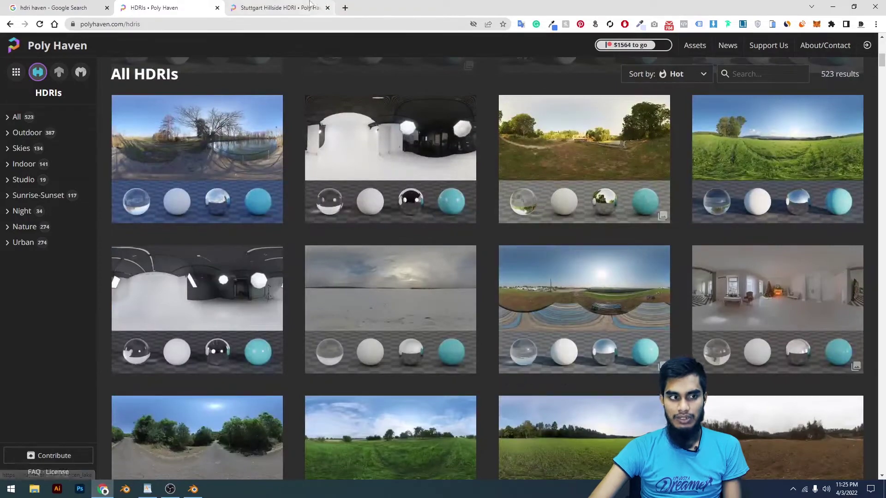
pyautogui.hotkey('ctrl', 'Tab')
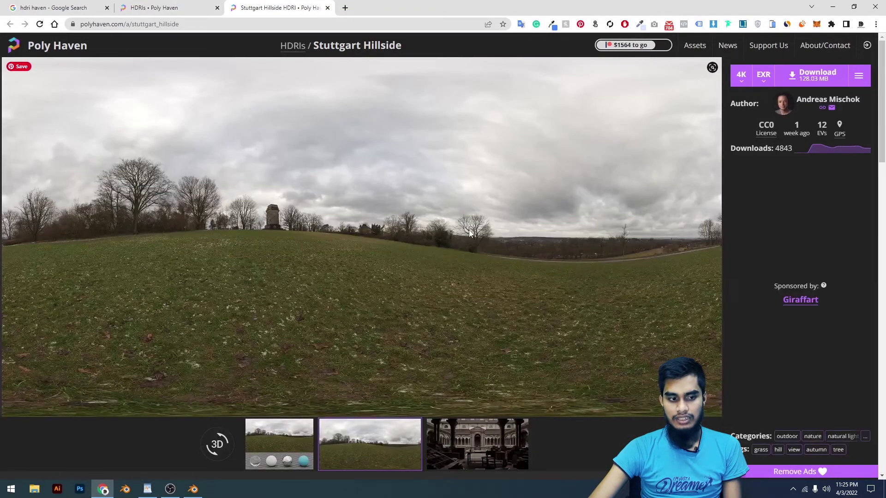
pyautogui.click(504, 453)
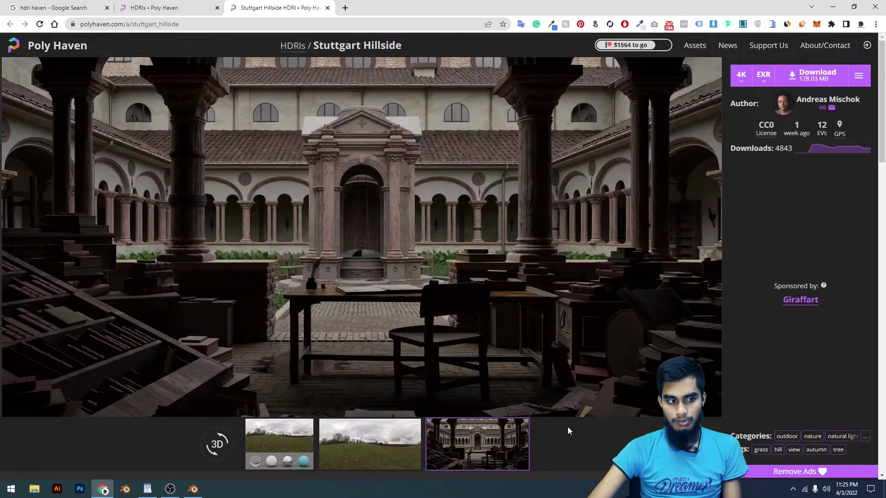
# - Open the Aviation Museum Hill HDRI from the listing and compare its panorama with the courtyard render
pyautogui.click(152, 7)
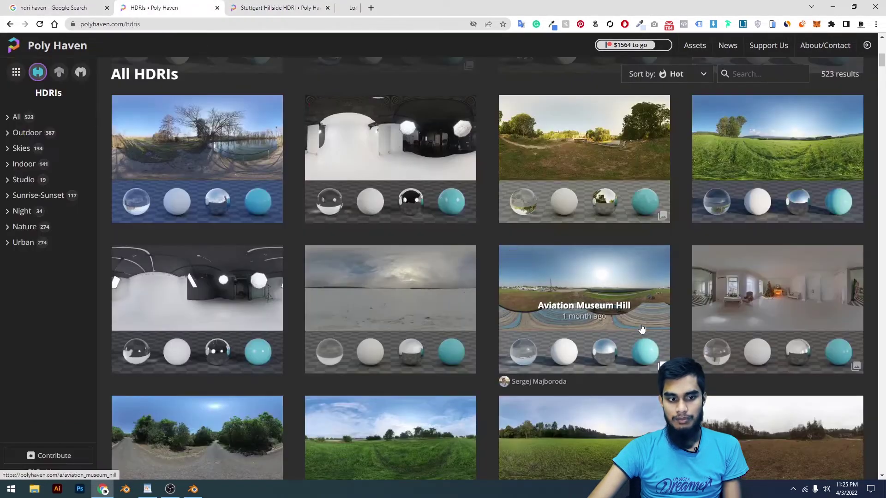
pyautogui.click(629, 326)
pyautogui.scroll(-1, 421, 327)
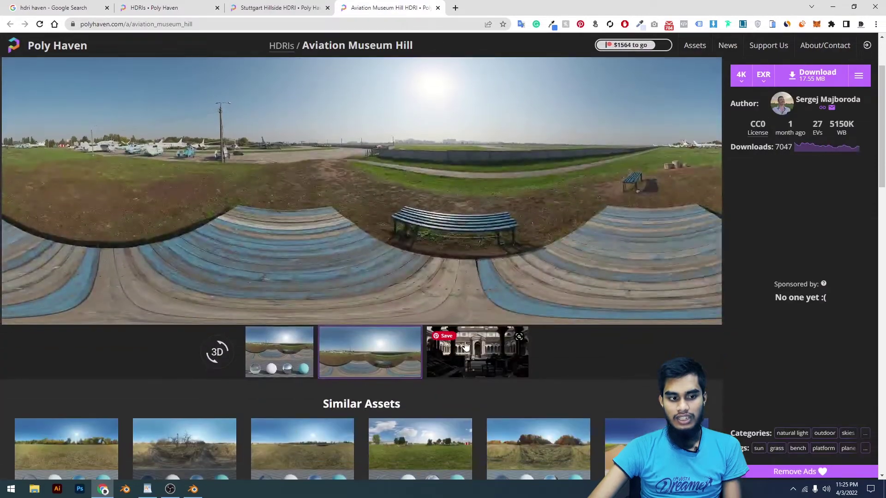
pyautogui.click(477, 398)
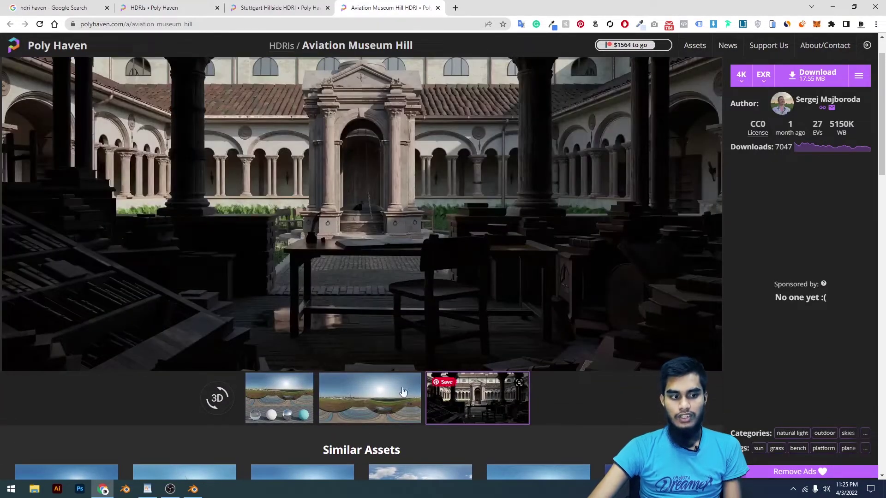
pyautogui.click(379, 397)
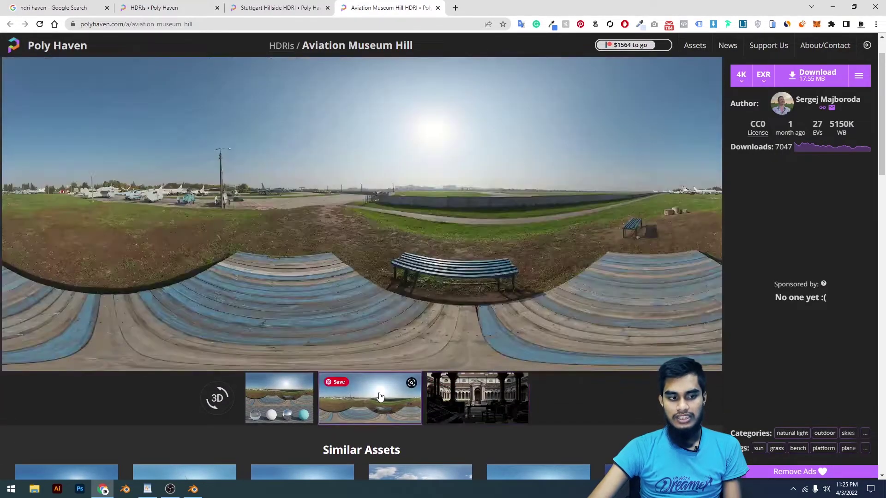
pyautogui.click(478, 398)
# - Download the Stuttgart Hillside and Aviation Museum Hill HDRIs as 4K EXR files
pyautogui.click(273, 7)
pyautogui.click(152, 7)
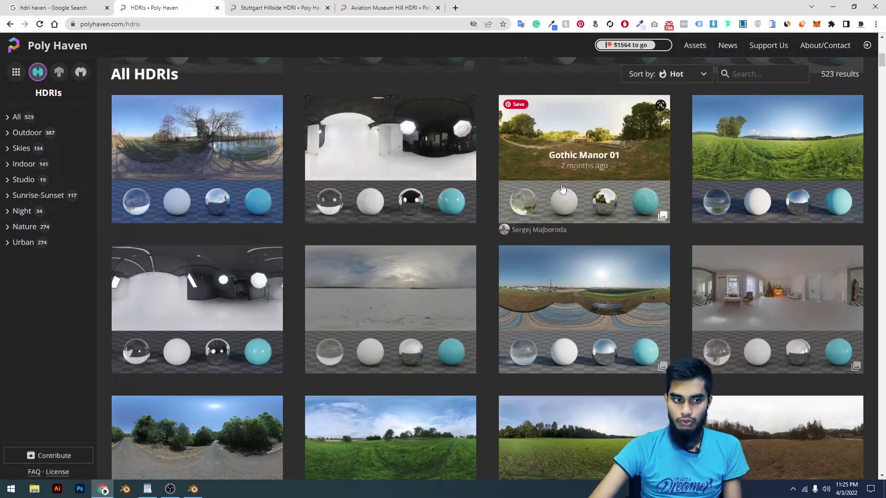
pyautogui.scroll(10, 539, 170)
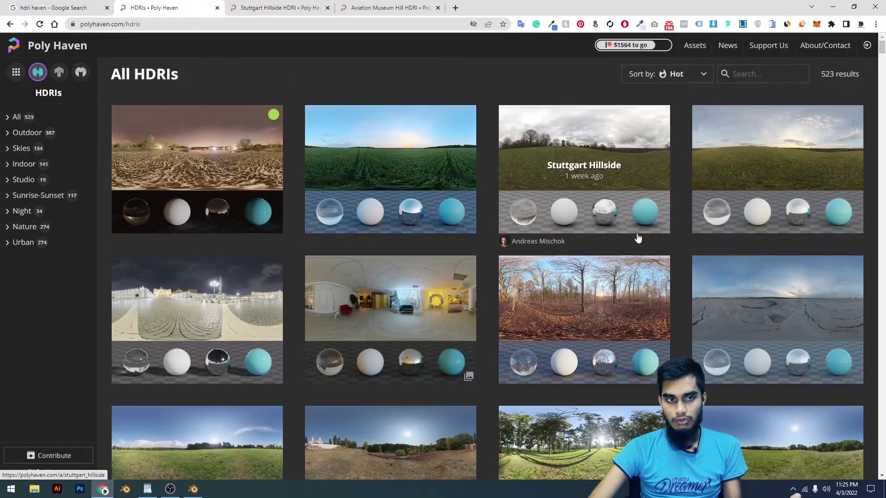
pyautogui.scroll(-10, 639, 237)
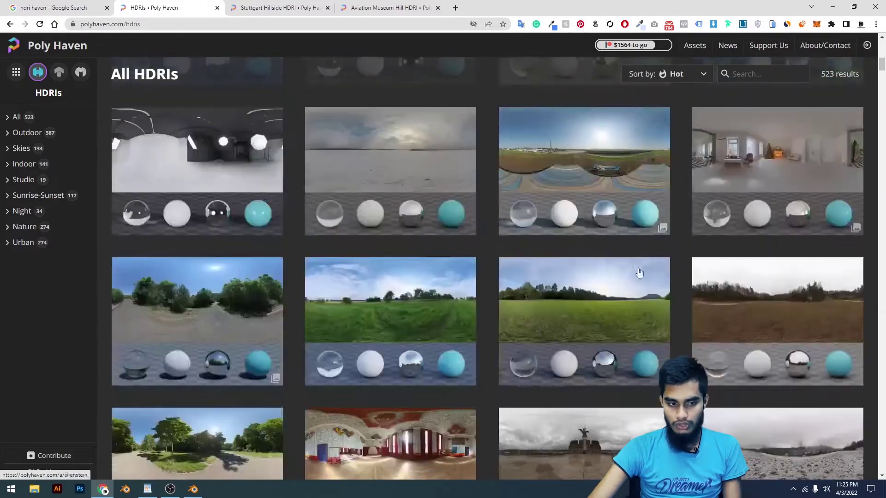
pyautogui.scroll(-2, 639, 273)
pyautogui.click(258, 7)
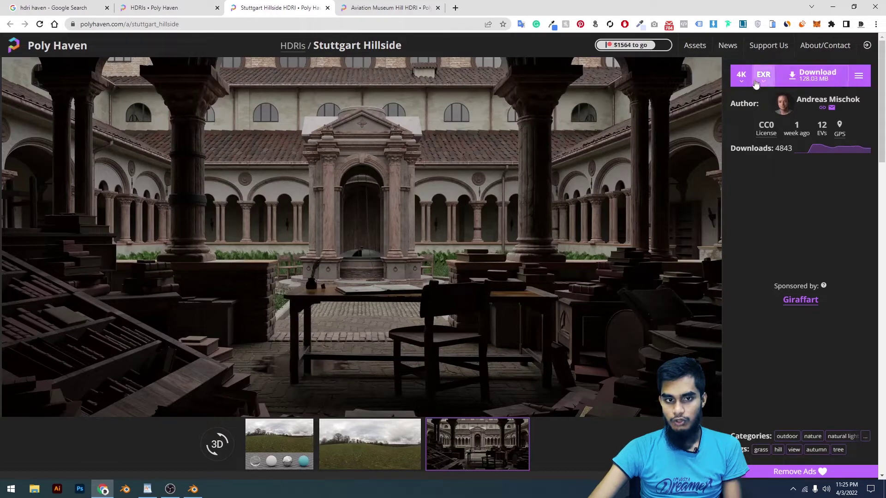
pyautogui.click(814, 75)
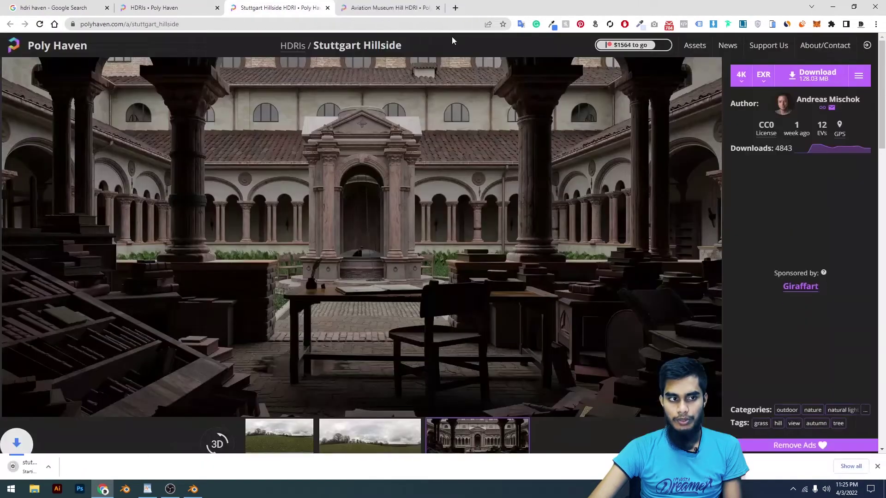
pyautogui.click(390, 7)
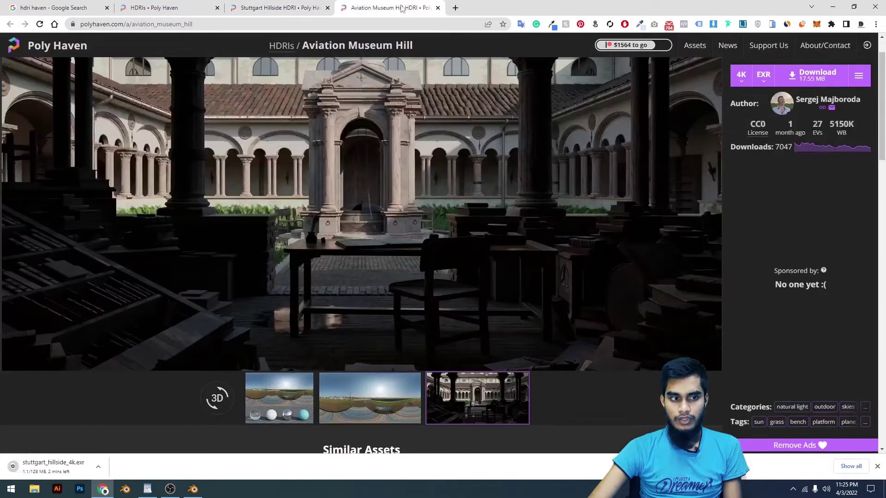
pyautogui.click(812, 75)
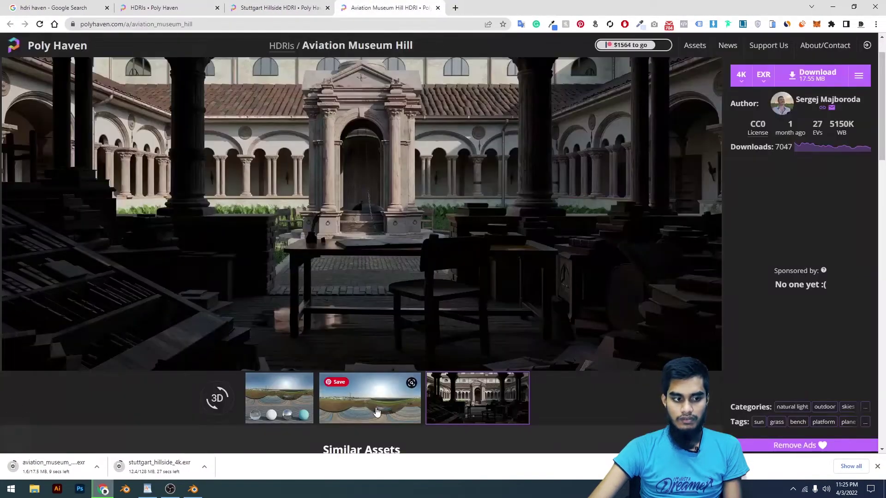
# - Examine Aviation Museum Hill's panorama and its preview with the four material spheres
pyautogui.click(369, 397)
pyautogui.click(259, 402)
pyautogui.click(419, 409)
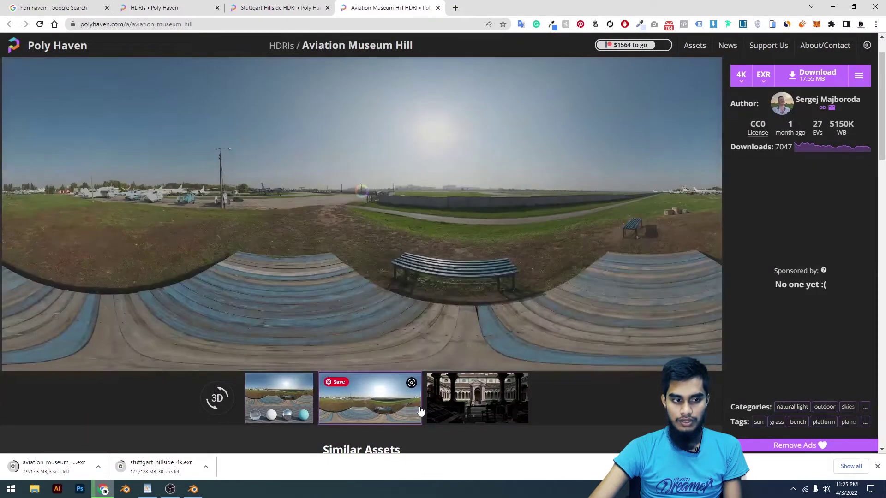
pyautogui.click(298, 414)
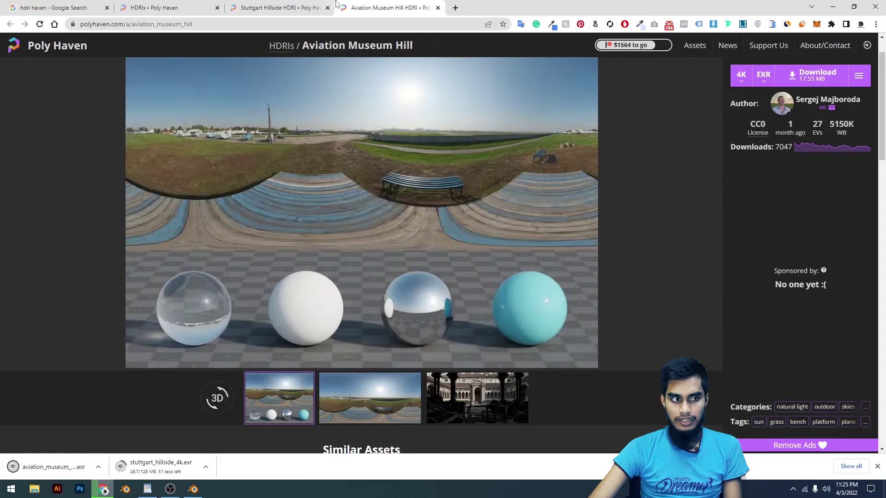
# - Open the Country Club HDRI from the listing and view its lighting in the courtyard render
pyautogui.click(281, 7)
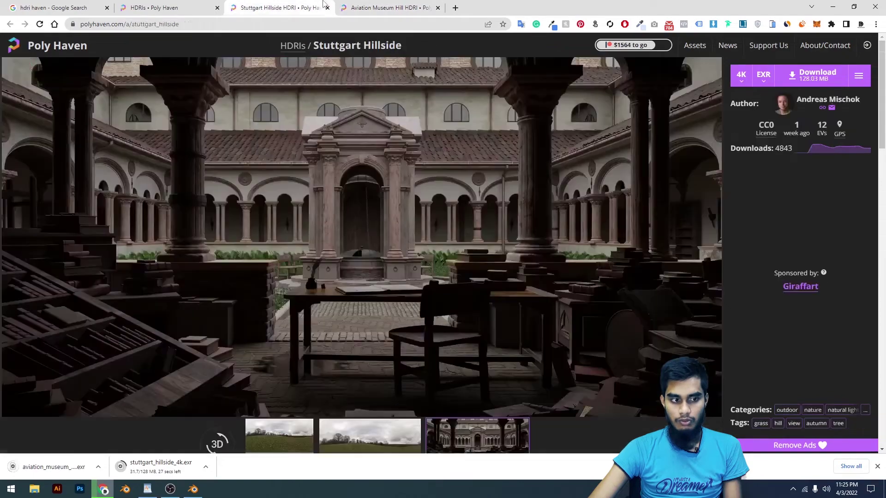
pyautogui.click(153, 8)
pyautogui.scroll(-5, 402, 239)
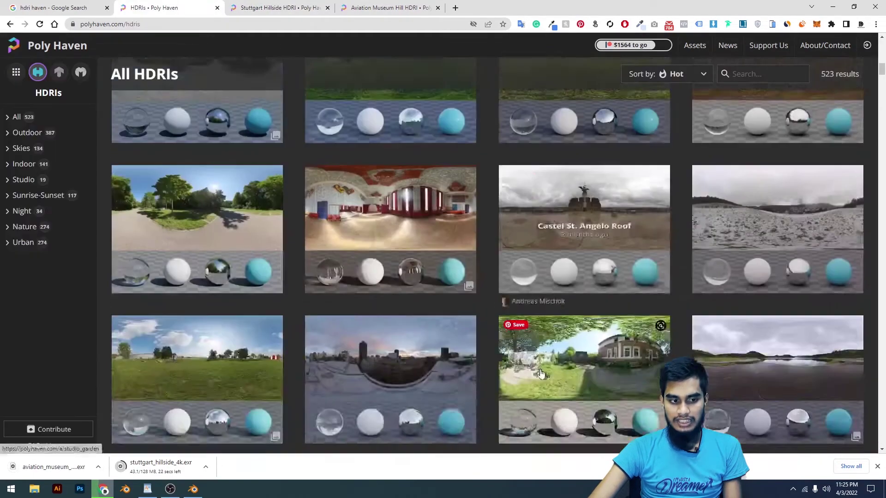
pyautogui.middleClick(402, 239)
pyautogui.hotkey('ctrl', 'Tab')
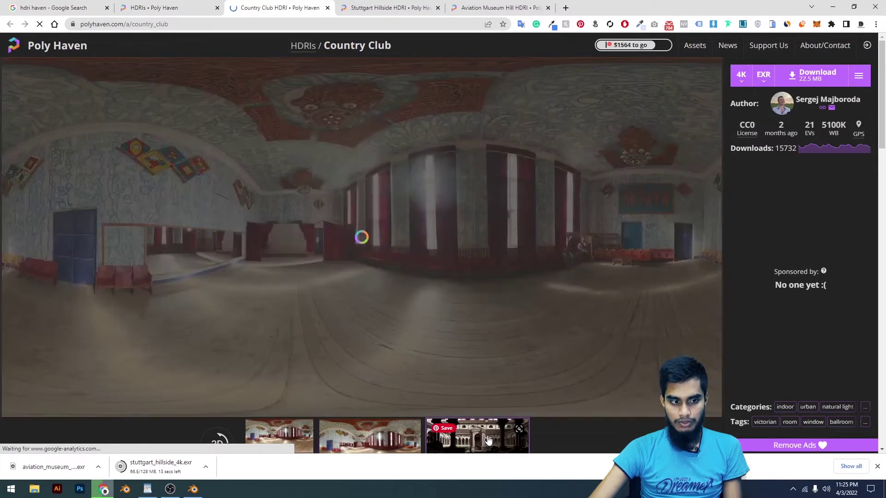
pyautogui.click(488, 440)
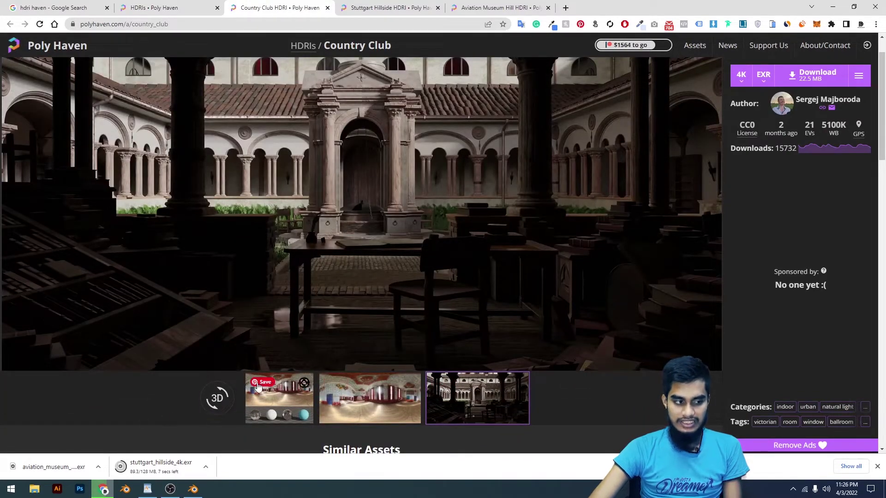
# - Switch to Blender and move the overhead area light, Spot.001 and Spot.002 into a new collection named light
pyautogui.click(193, 489)
pyautogui.moveTo(551, 219); pyautogui.dragTo(562, 122, button='middle')
pyautogui.click(562, 121)
pyautogui.scroll(6, 505, 178)
pyautogui.moveTo(504, 180); pyautogui.dragTo(452, 192, button='middle')
pyautogui.click(433, 195)
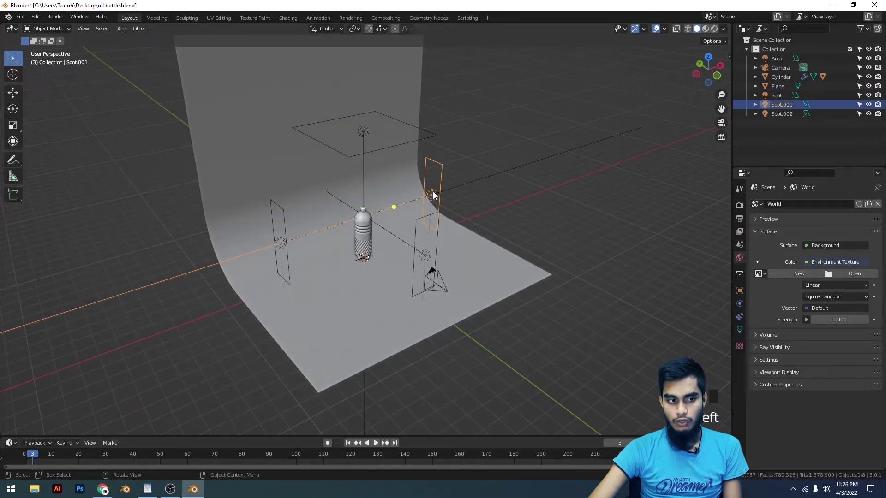
pyautogui.keyDown('shift'); pyautogui.click(361, 132); pyautogui.keyUp('shift')
pyautogui.keyDown('shift'); pyautogui.click(278, 241); pyautogui.keyUp('shift')
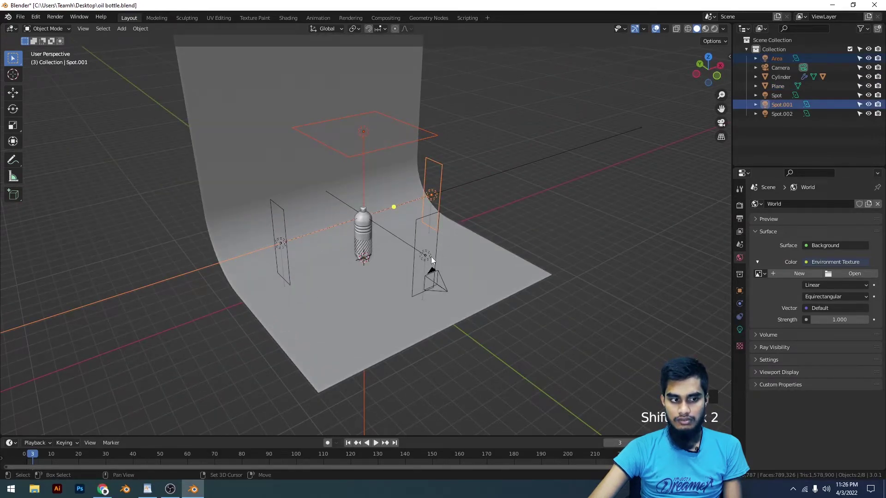
pyautogui.keyDown('shift'); pyautogui.click(428, 253); pyautogui.keyUp('shift')
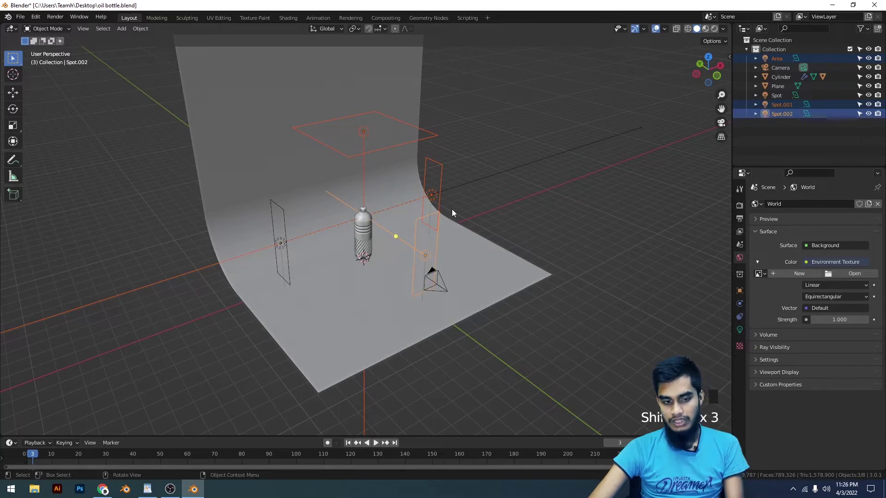
pyautogui.press('m')
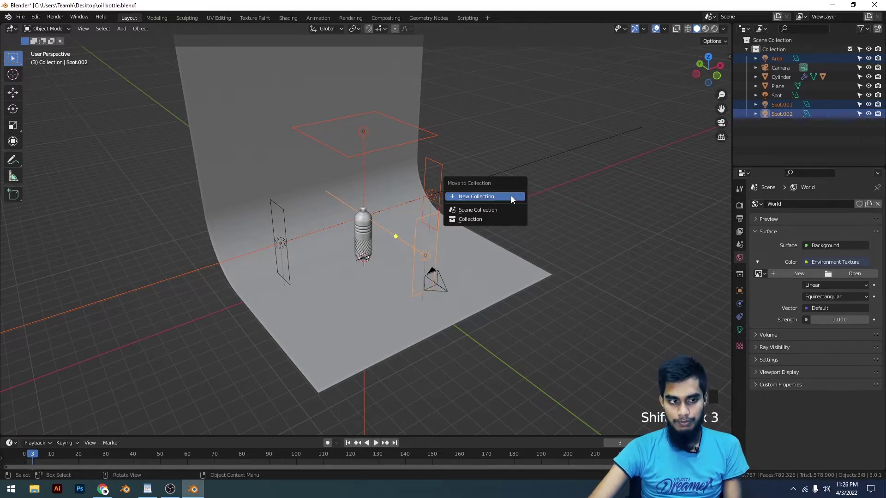
pyautogui.click(510, 196)
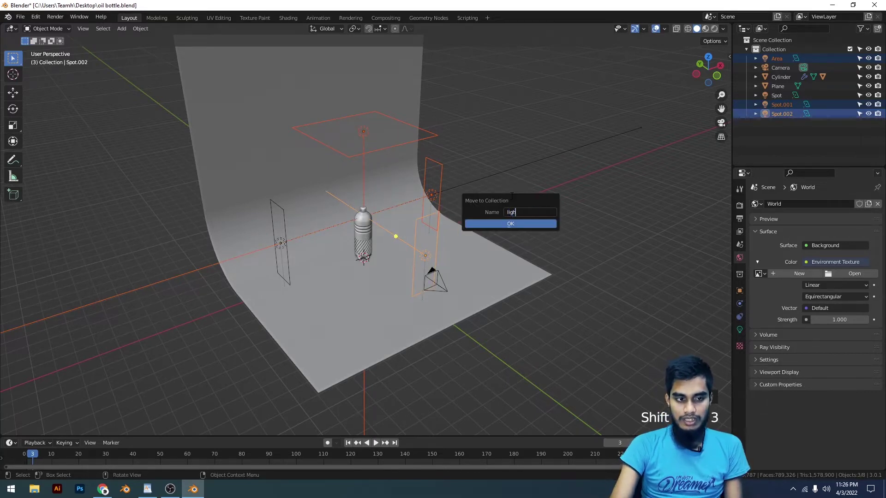
pyautogui.click(518, 224)
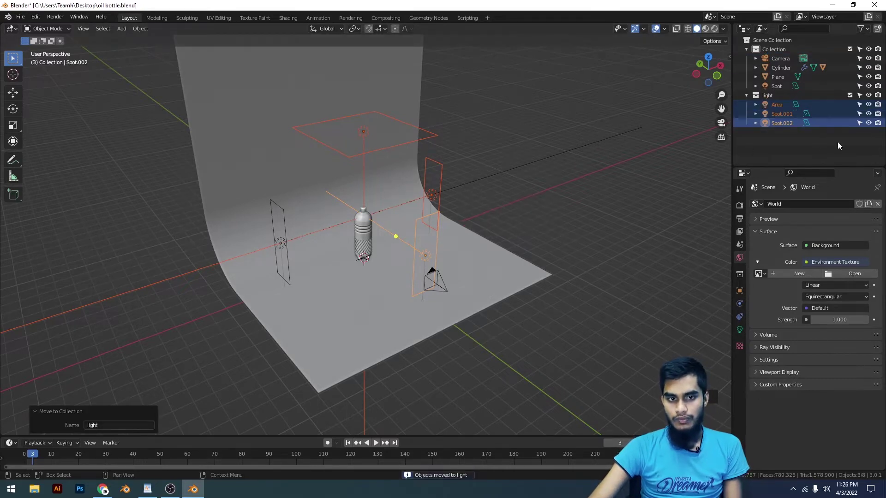
# - Collapse the light collection, hide it in the viewport and exclude it from the view layer
pyautogui.click(746, 95)
pyautogui.click(870, 96)
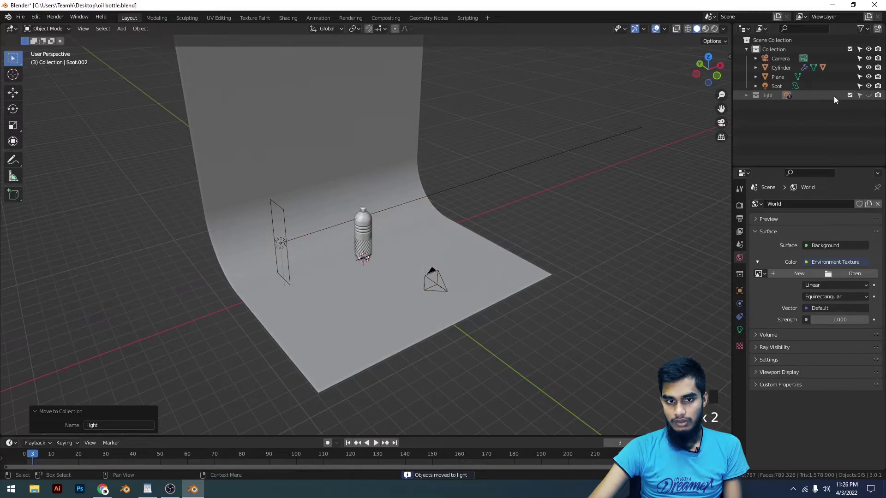
pyautogui.click(850, 95)
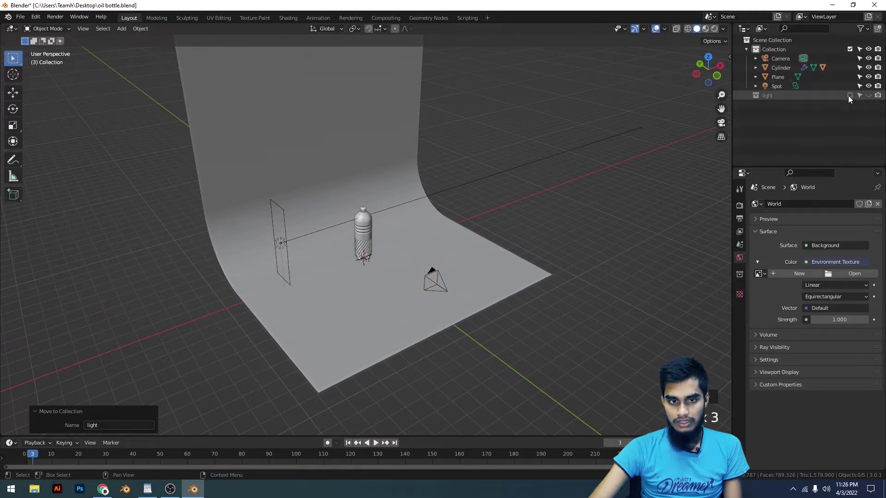
# - Delete the remaining spot light beside the bottle
pyautogui.scroll(-3, 521, 203)
pyautogui.click(475, 186)
pyautogui.rightClick(475, 185)
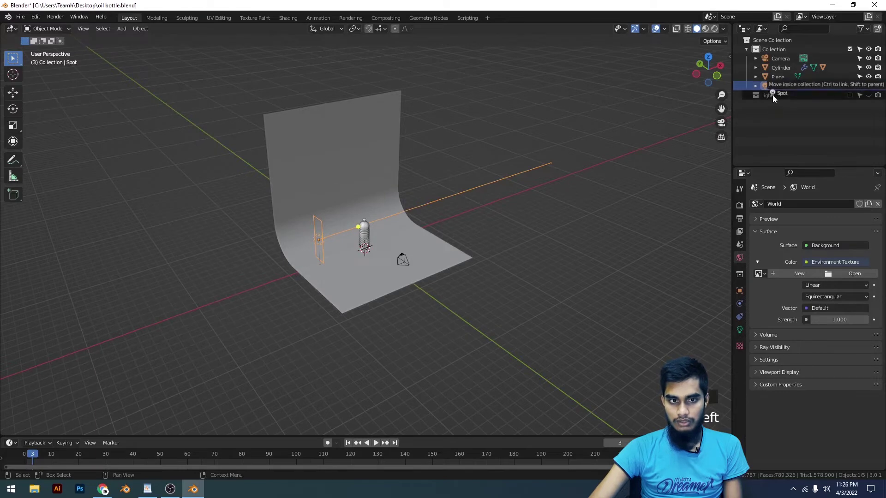
pyautogui.press('x')
# - Switch the viewport to rendered shading and frame the whole backdrop with the bottle
pyautogui.scroll(5, 523, 171)
pyautogui.moveTo(526, 184); pyautogui.dragTo(690, 50, button='middle')
pyautogui.click(714, 29)
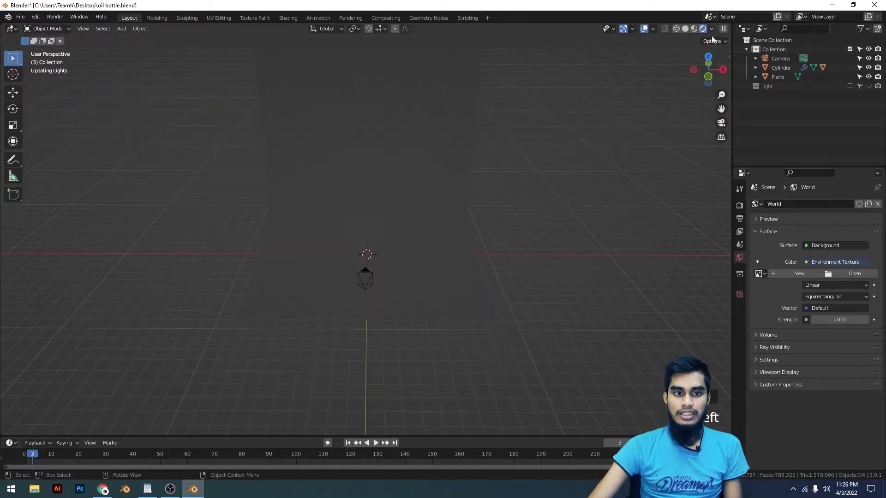
pyautogui.scroll(-4, 519, 174)
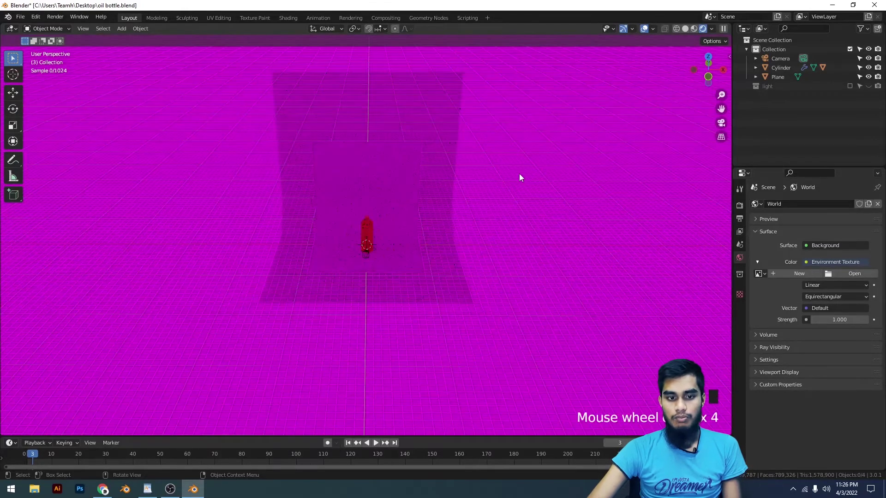
# - Remove the empty environment texture from the world background's color
pyautogui.click(835, 281)
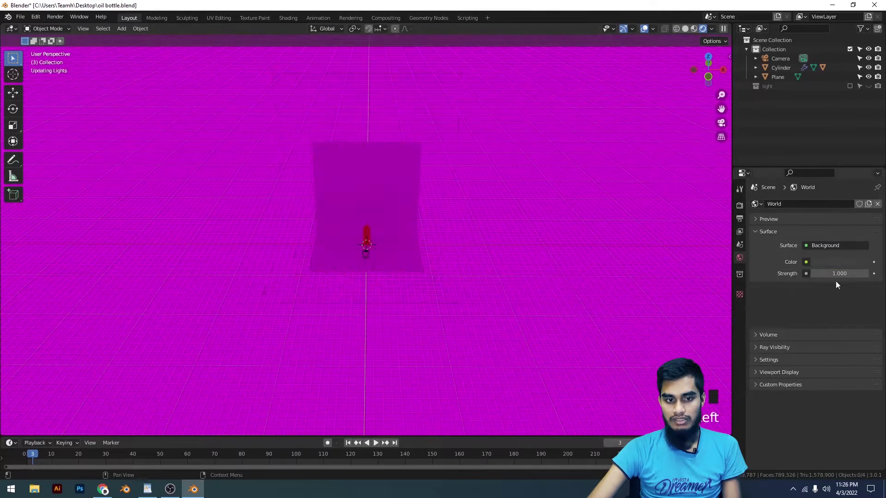
pyautogui.moveTo(576, 212); pyautogui.dragTo(508, 195, button='middle')
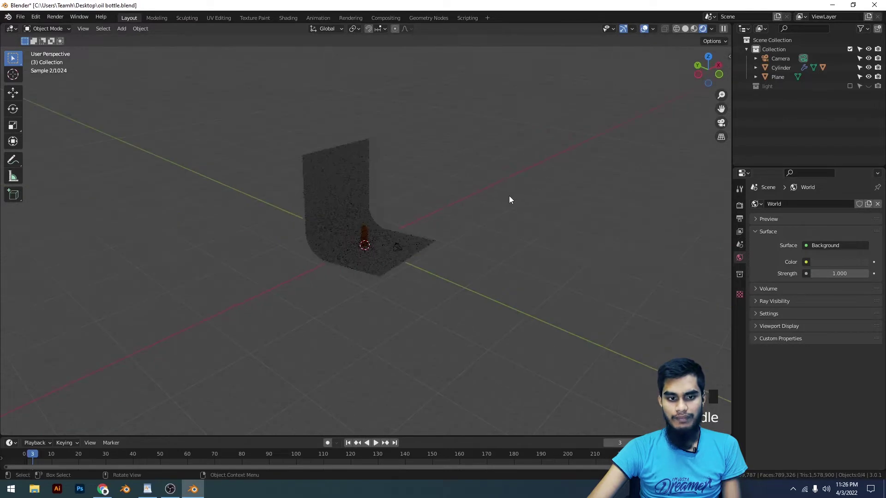
pyautogui.scroll(4, 508, 195)
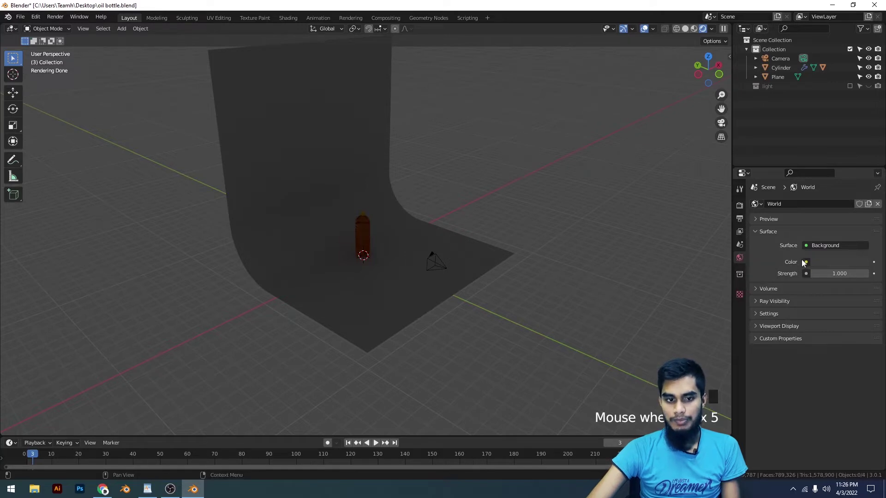
# - Try a bright green world background color and undo it
pyautogui.click(837, 262)
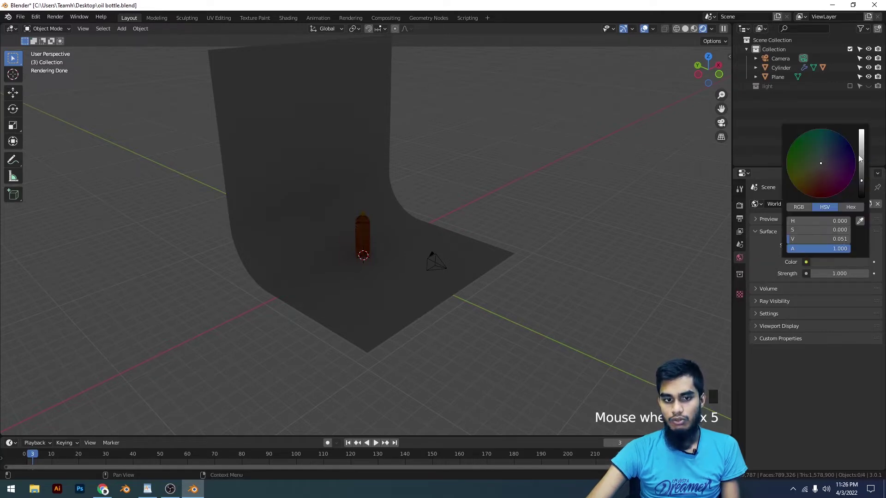
pyautogui.moveTo(864, 140); pyautogui.dragTo(815, 162)
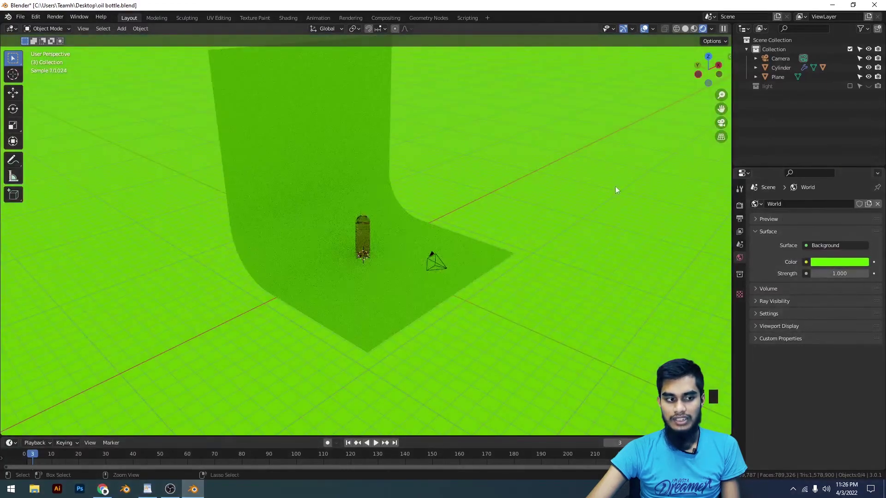
pyautogui.hotkey('ctrl', 'z')
pyautogui.scroll(3, 594, 185)
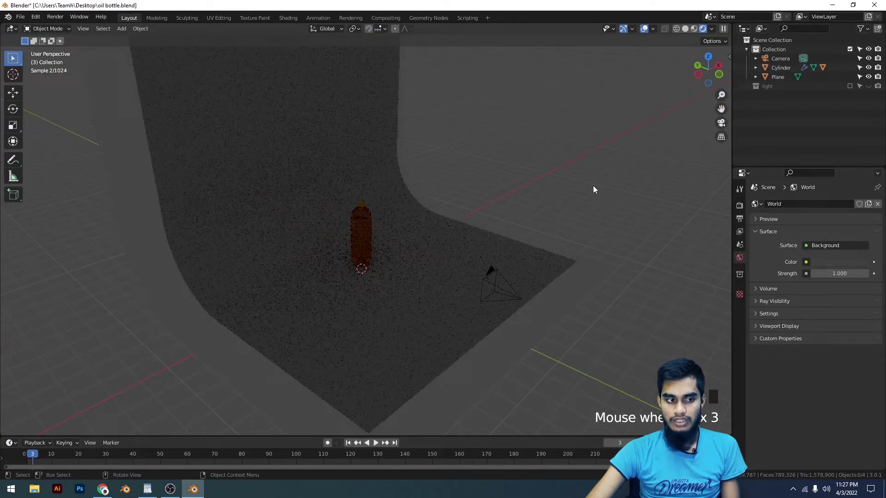
pyautogui.press('KP_0')
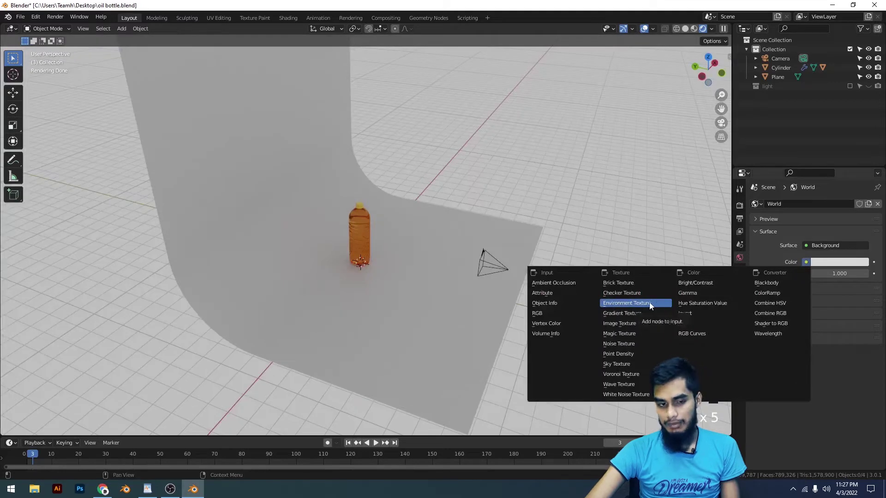
# - Assign an Environment Texture to the world color and load aviation_museum_hill_4k.exr from the Downloads folder
pyautogui.click(653, 304)
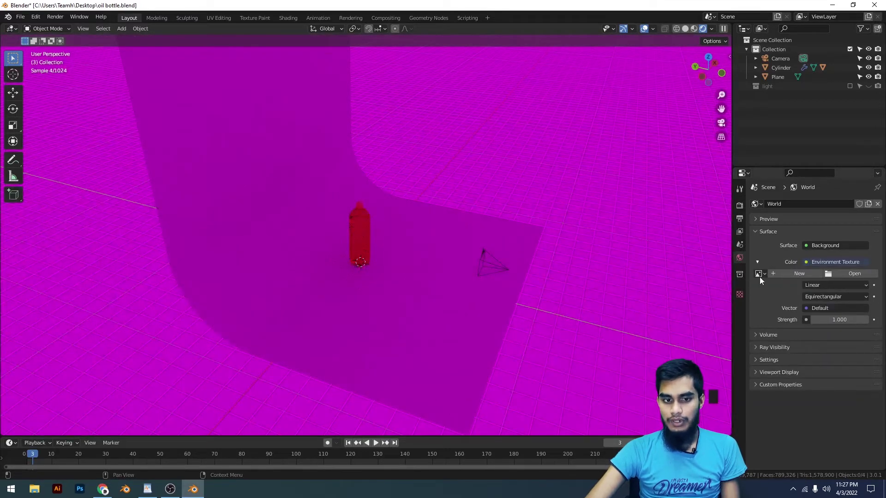
pyautogui.click(850, 273)
pyautogui.scroll(-5, 563, 267)
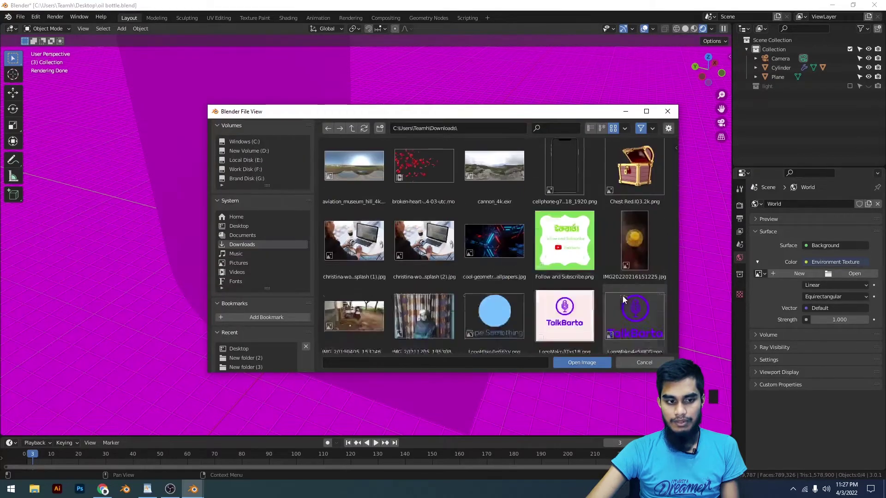
pyautogui.click(362, 267)
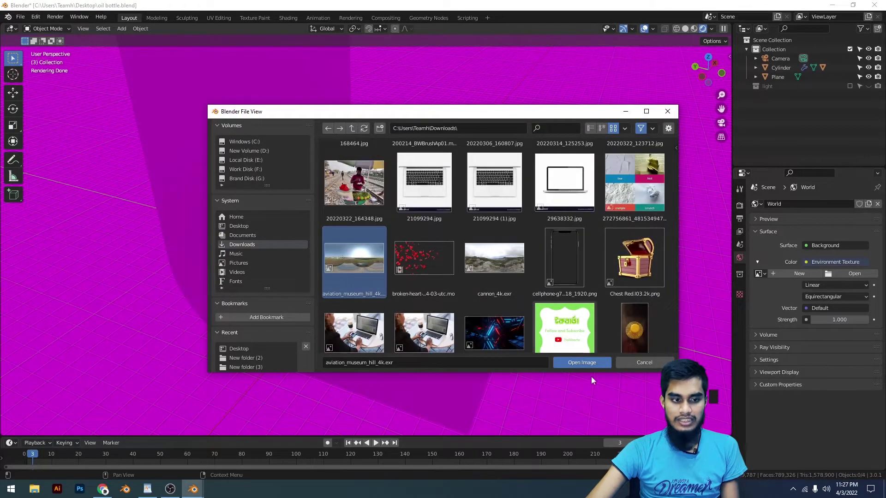
pyautogui.click(580, 363)
# - Examine how the HDRI environment lights the bottle and backdrop, from several angles and through the camera
pyautogui.scroll(-4, 552, 261)
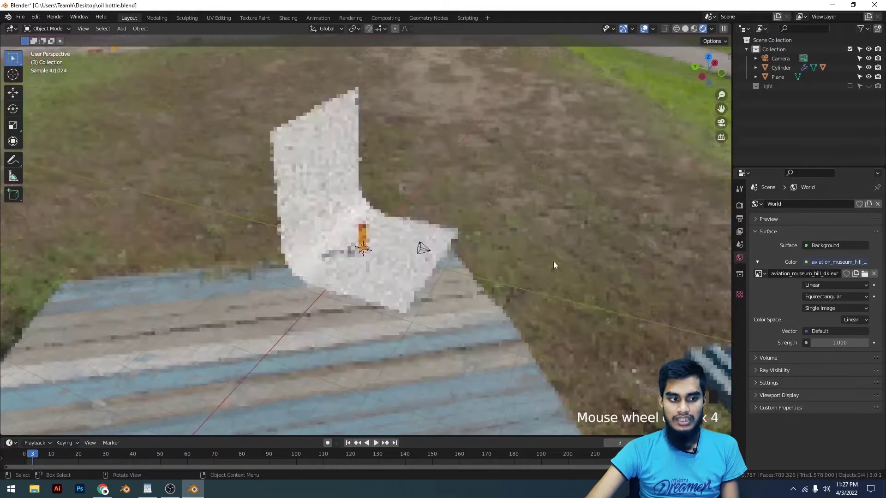
pyautogui.moveTo(463, 178); pyautogui.dragTo(493, 181, button='middle')
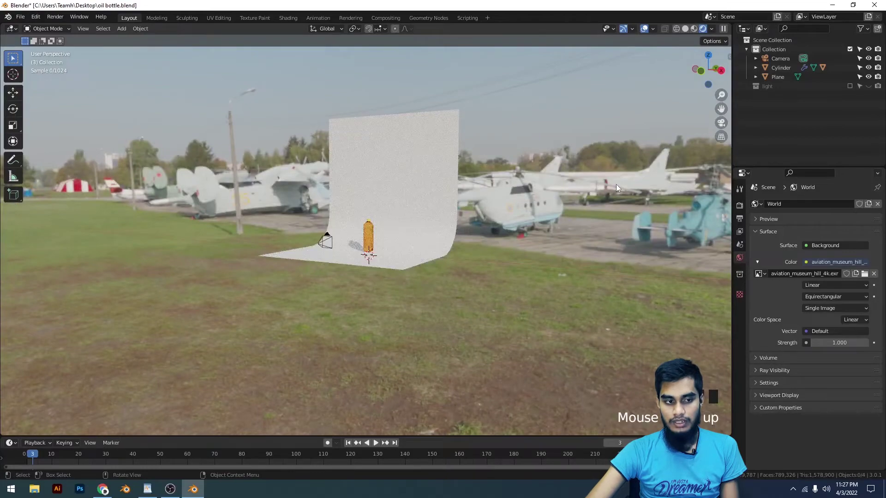
pyautogui.scroll(2, 649, 208)
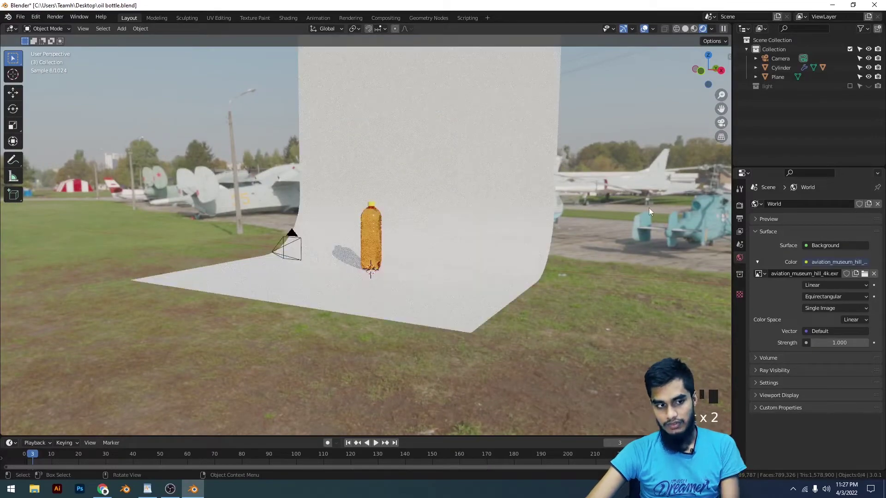
pyautogui.scroll(3, 645, 232)
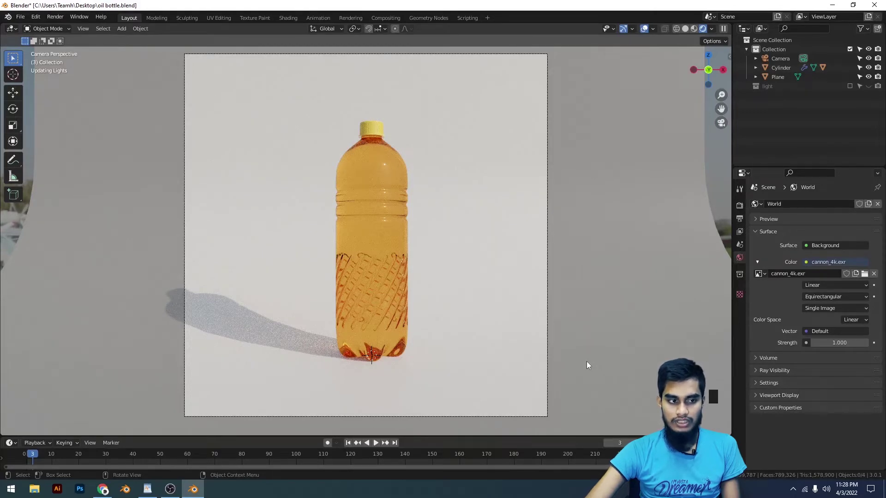
pyautogui.moveTo(586, 362); pyautogui.dragTo(534, 228, button='middle')
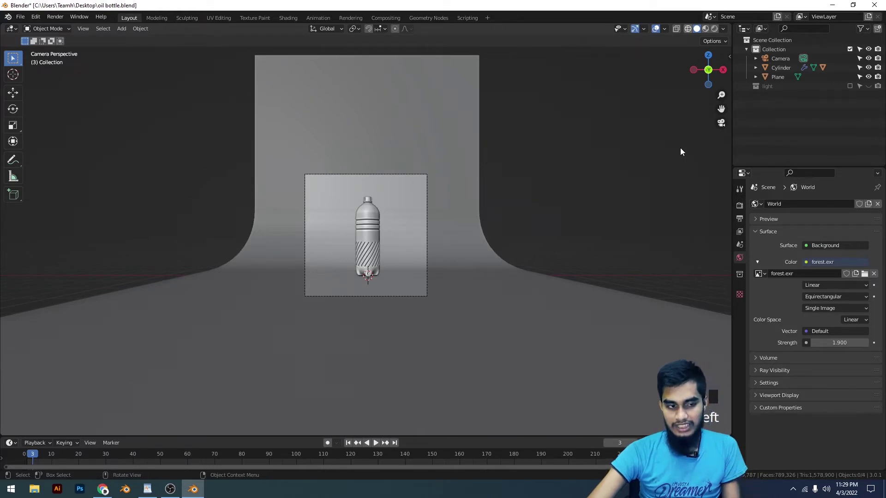
# - Examine the bottle, the curved backdrop and the camera framing in solid shading, close up and from farther away
pyautogui.moveTo(680, 147); pyautogui.dragTo(576, 184, button='middle')
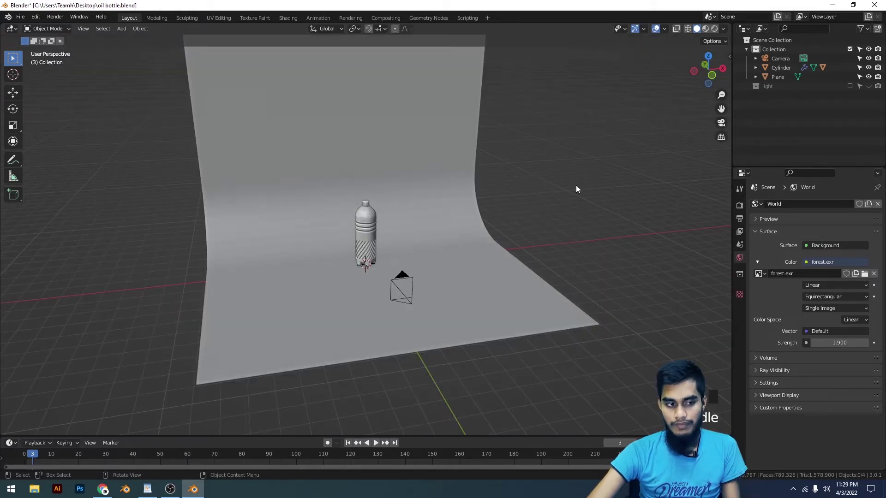
pyautogui.scroll(2, 535, 214)
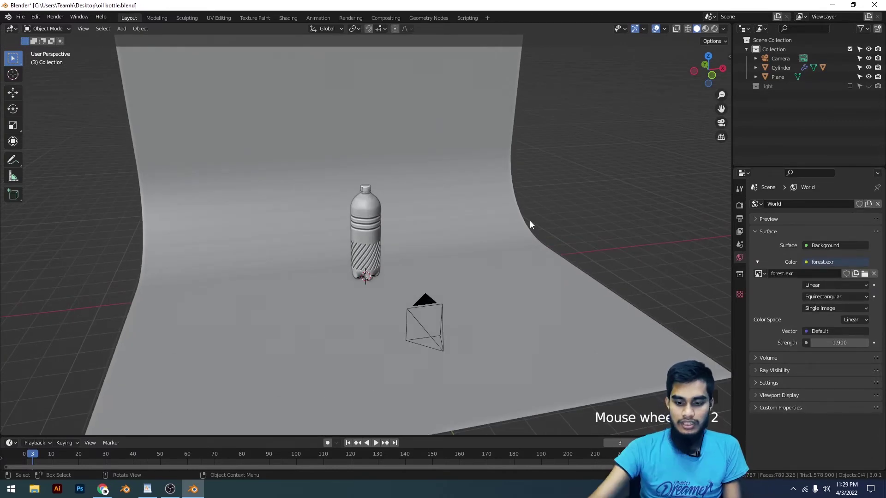
pyautogui.scroll(5, 353, 212)
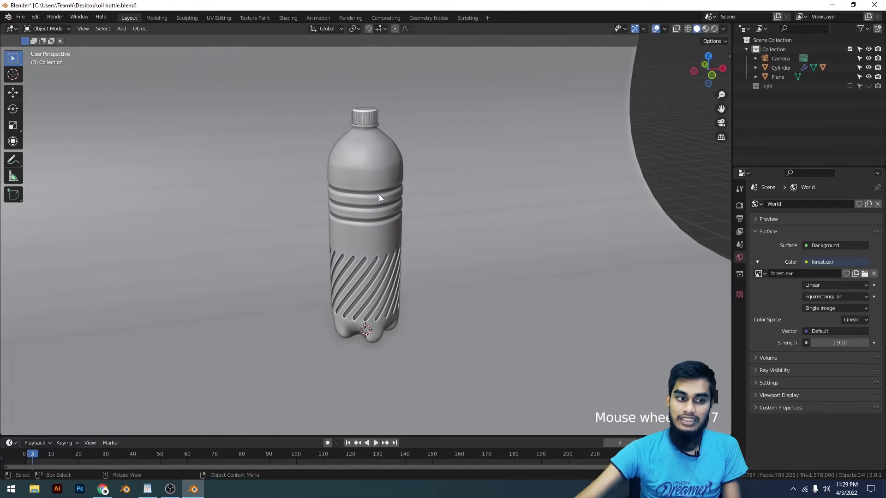
pyautogui.scroll(-6, 380, 198)
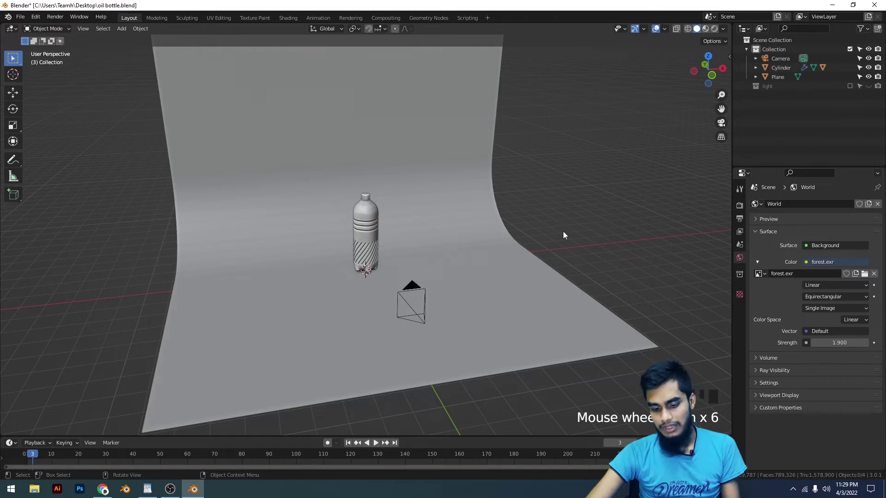
pyautogui.press('KP_0')
pyautogui.scroll(5, 564, 232)
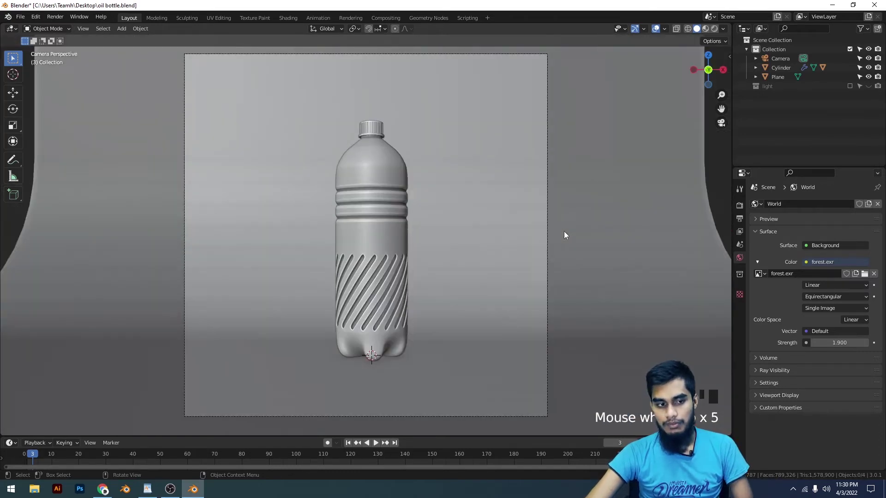
pyautogui.scroll(-5, 564, 232)
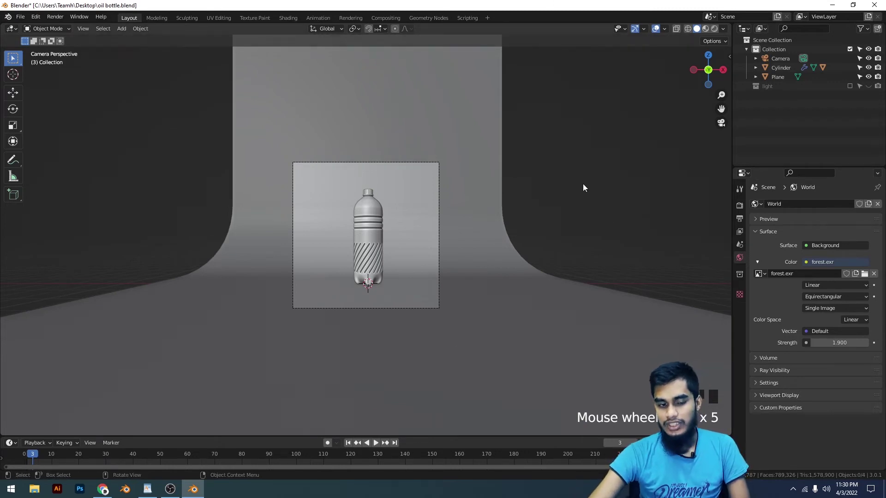
pyautogui.scroll(5, 583, 185)
pyautogui.scroll(-6, 583, 184)
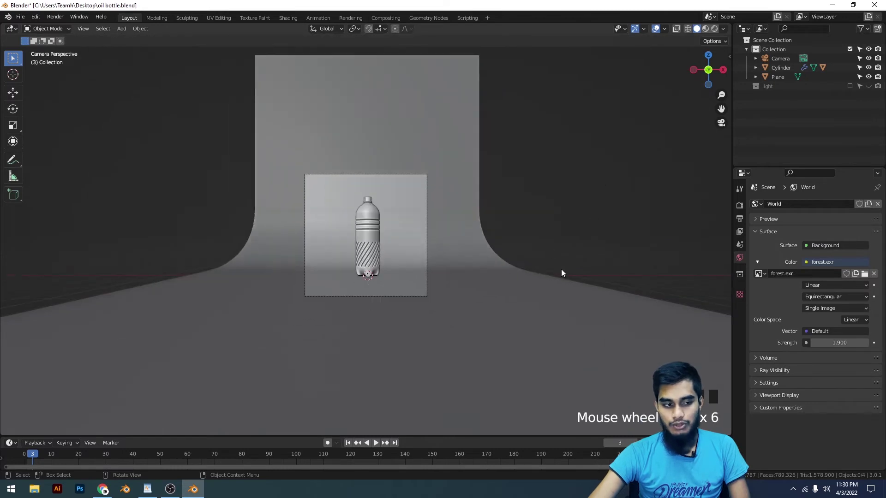
pyautogui.scroll(5, 572, 273)
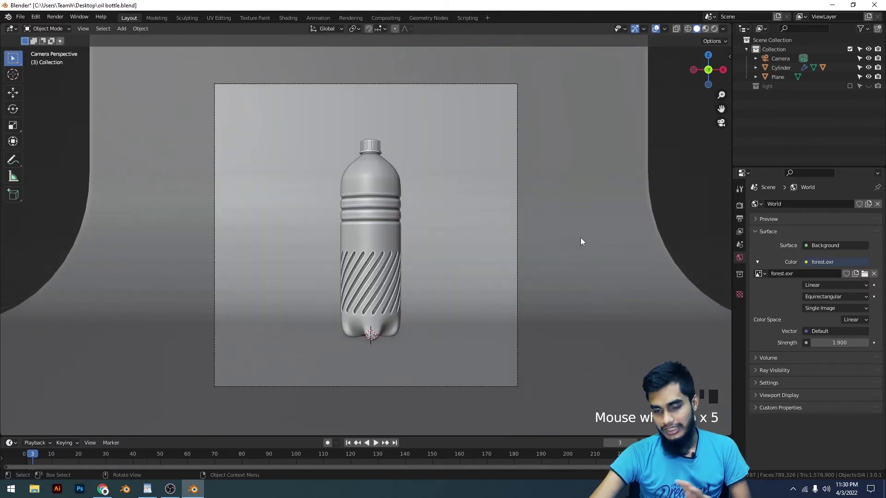
pyautogui.scroll(-6, 580, 238)
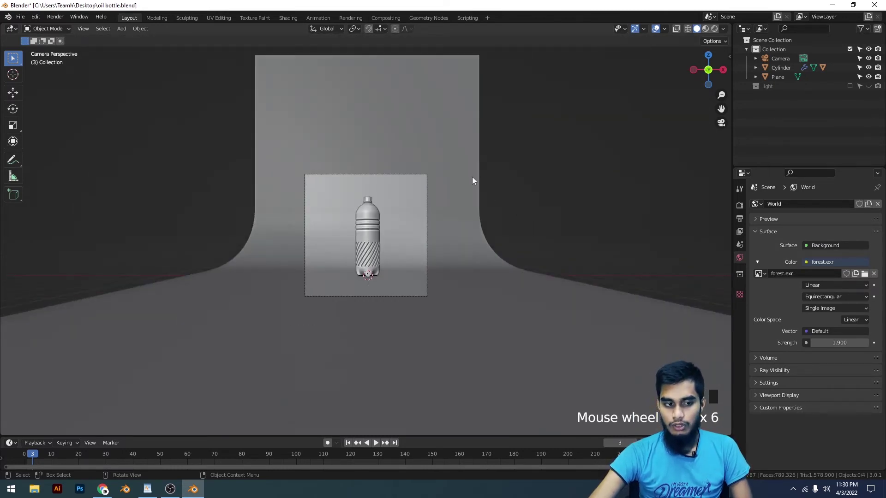
pyautogui.moveTo(472, 177); pyautogui.dragTo(531, 205, button='middle')
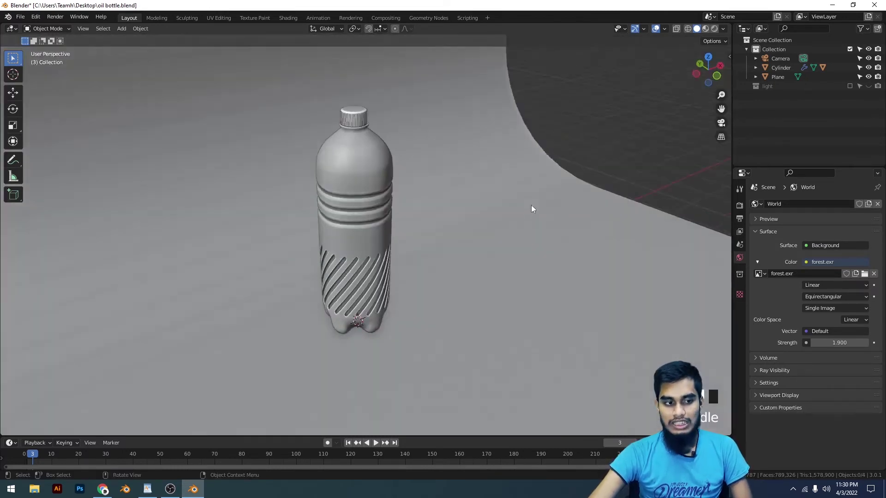
pyautogui.scroll(-7, 525, 185)
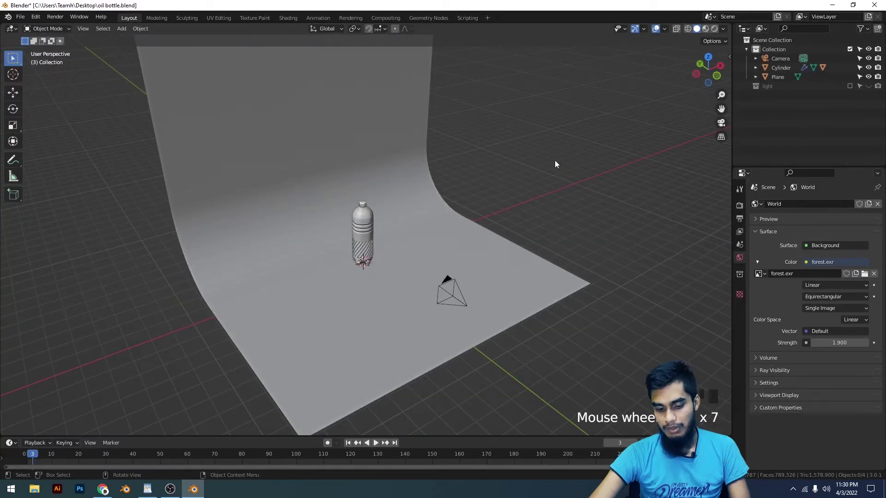
pyautogui.press('KP_0')
pyautogui.scroll(5, 588, 170)
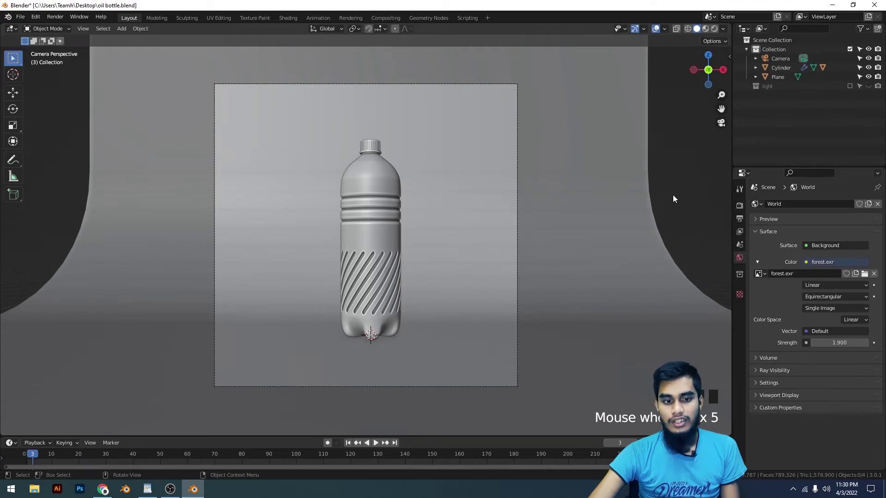
# - Switch to Chrome, find the Photo Studio London Hall HDRI on Poly Haven and download it as a 4K EXR
pyautogui.click(102, 489)
pyautogui.click(88, 8)
pyautogui.click(166, 7)
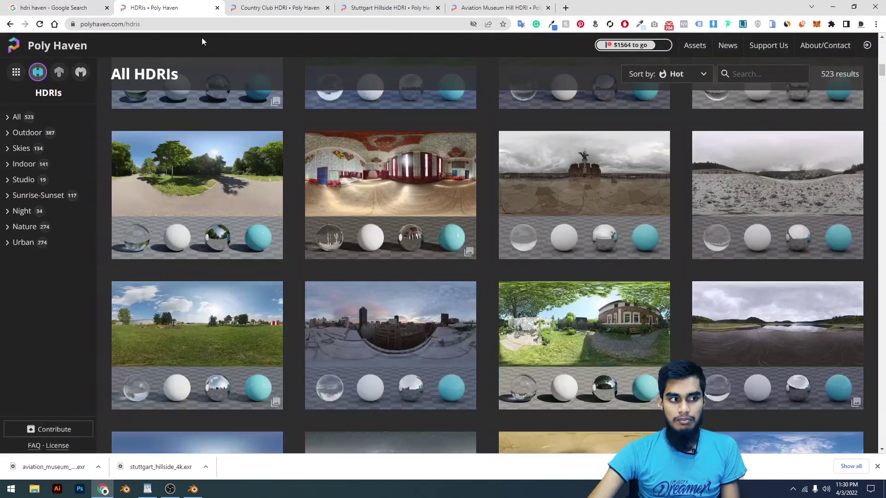
pyautogui.scroll(-3, 1, 60)
pyautogui.scroll(-10, 569, 253)
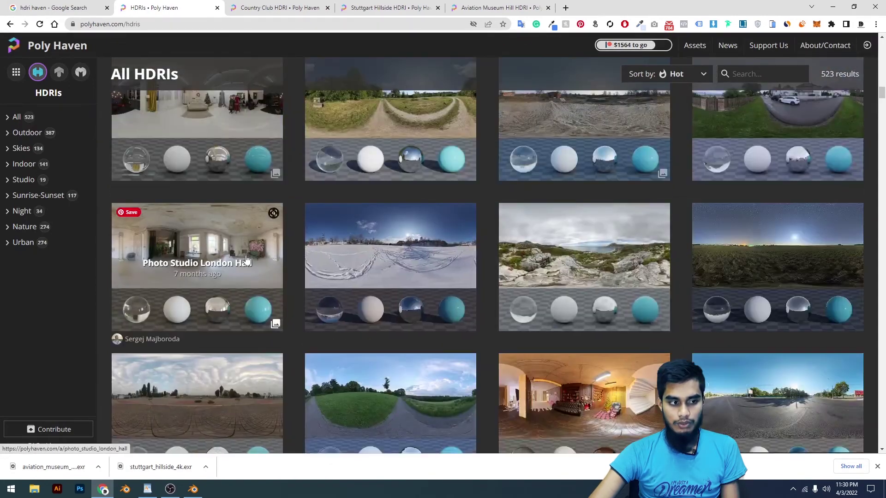
pyautogui.middleClick(241, 264)
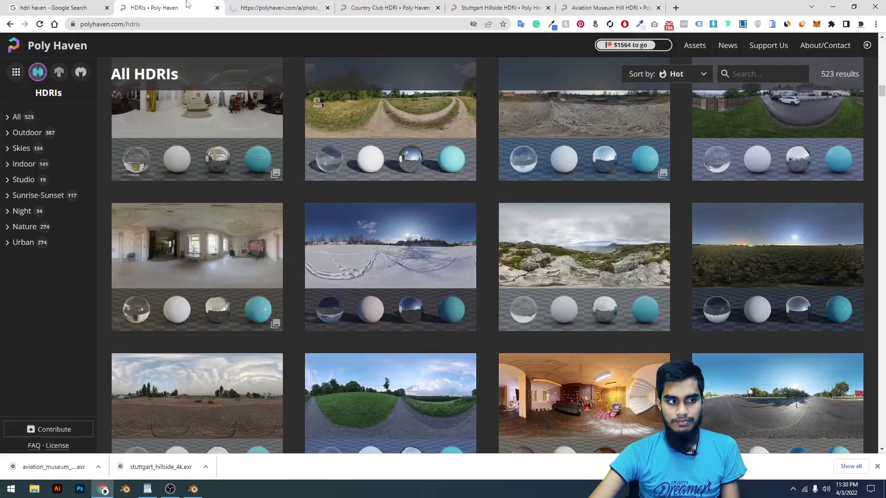
pyautogui.click(261, 6)
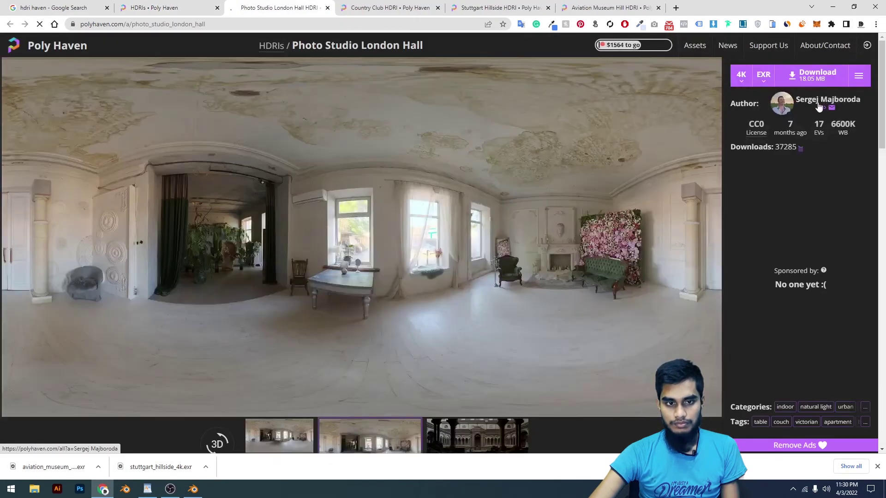
pyautogui.click(818, 76)
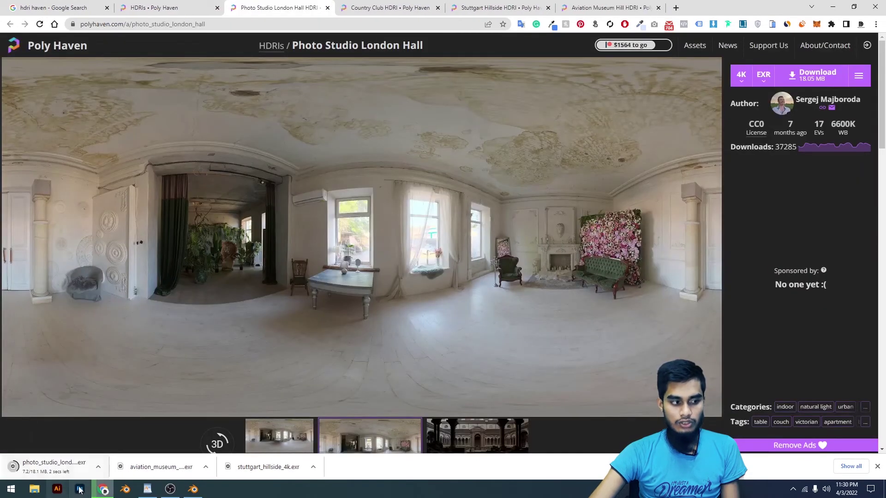
pyautogui.click(98, 467)
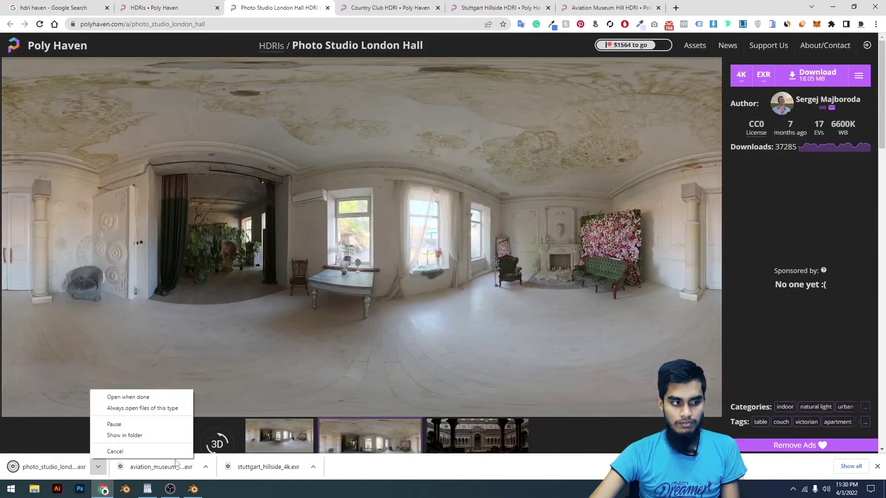
# - Switch to Blender, replace the world's environment image with photo_studio_london_hall_4k.exr from the Downloads folder, and show the viewport in rendered shading
pyautogui.click(193, 489)
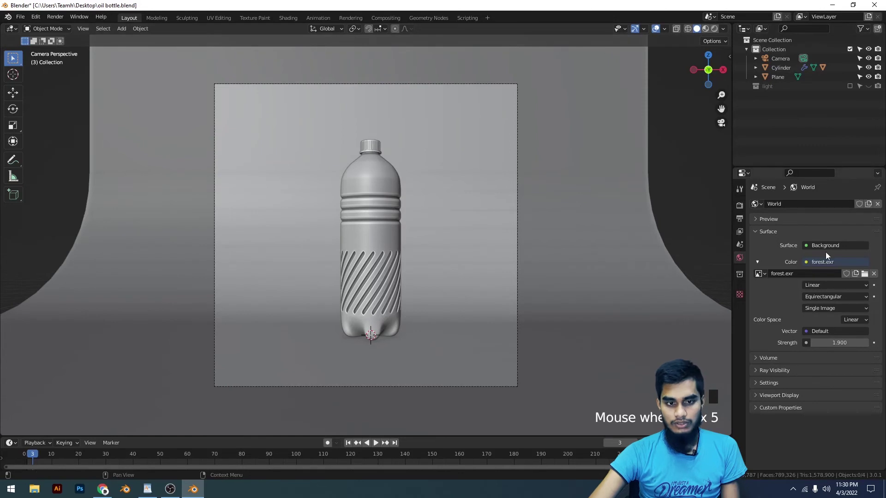
pyautogui.click(864, 274)
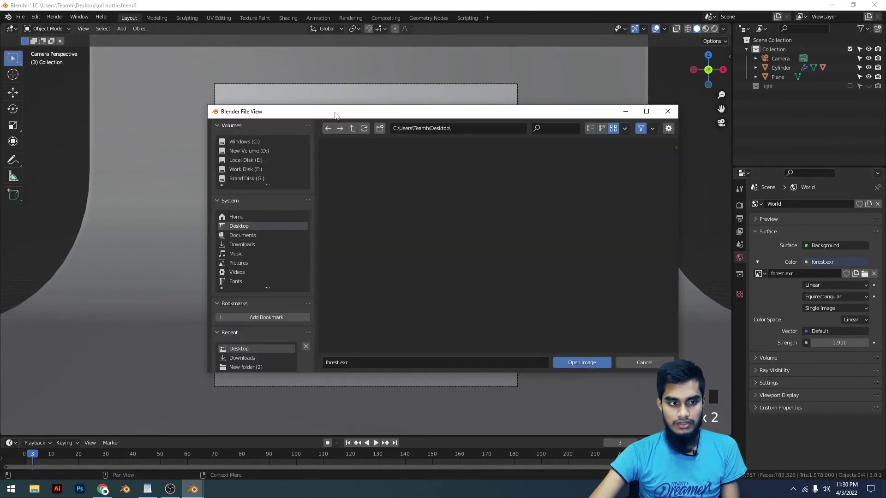
pyautogui.click(254, 244)
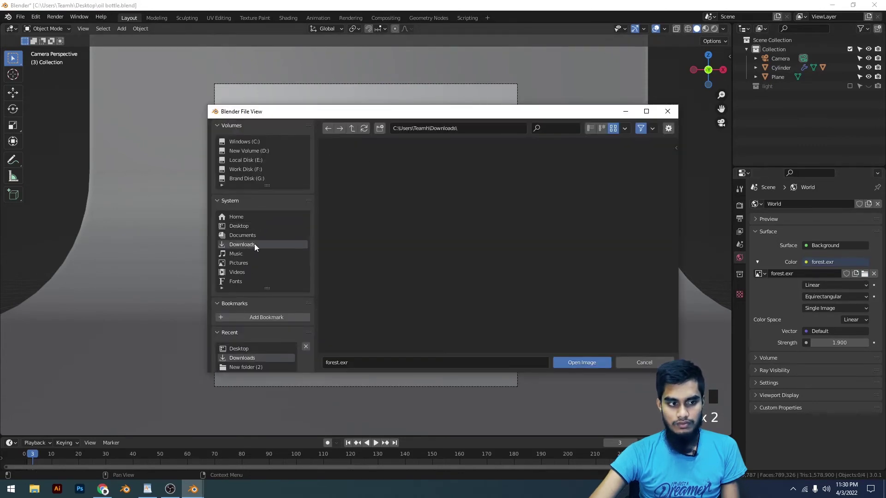
pyautogui.click(556, 128)
pyautogui.write('pho')
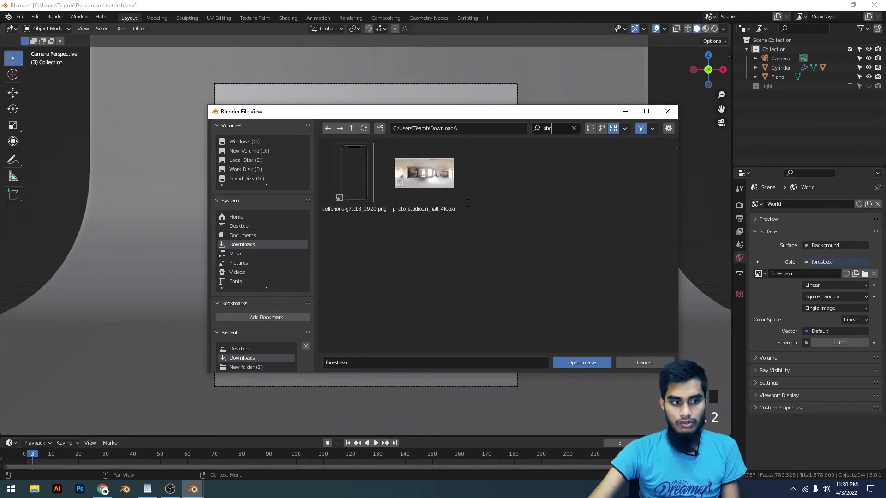
pyautogui.press('Return')
pyautogui.click(443, 184)
pyautogui.click(594, 363)
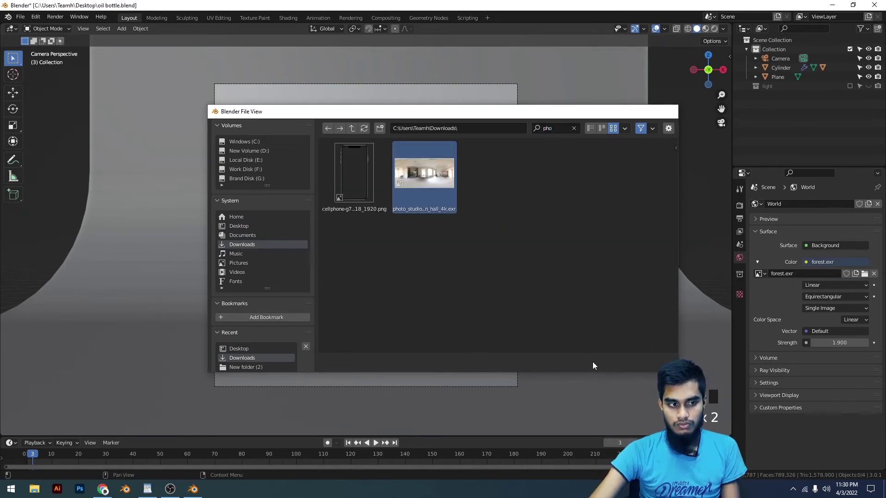
pyautogui.click(714, 28)
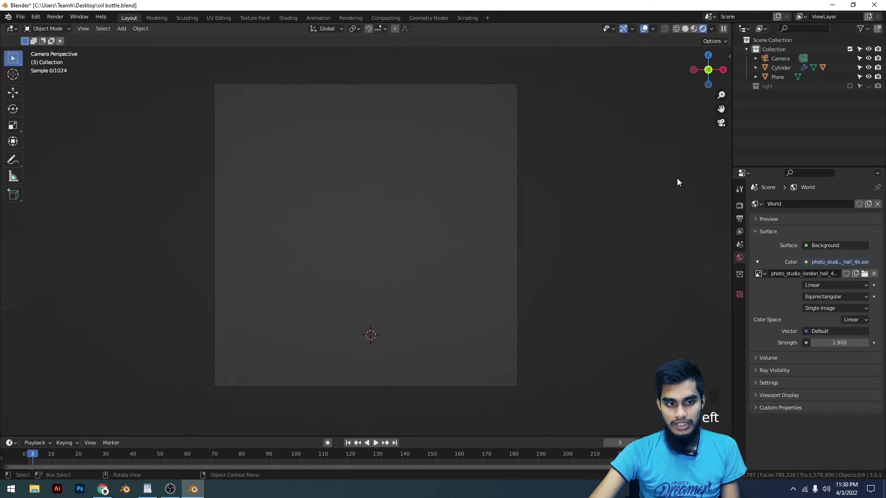